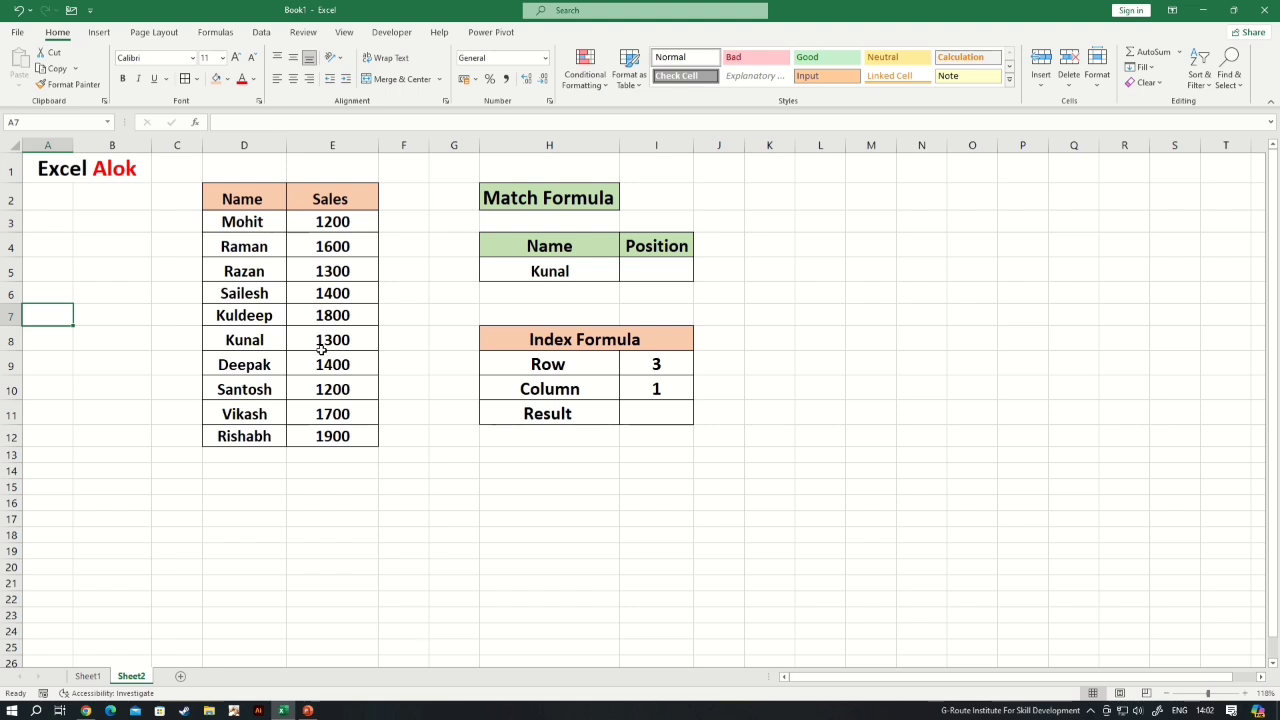
Enter =MATCH(H5,D3:D12,0) in cell I5 to return the position of the lookup name within the Name column.
{"action": "left_click", "coordinate": [651, 265]}
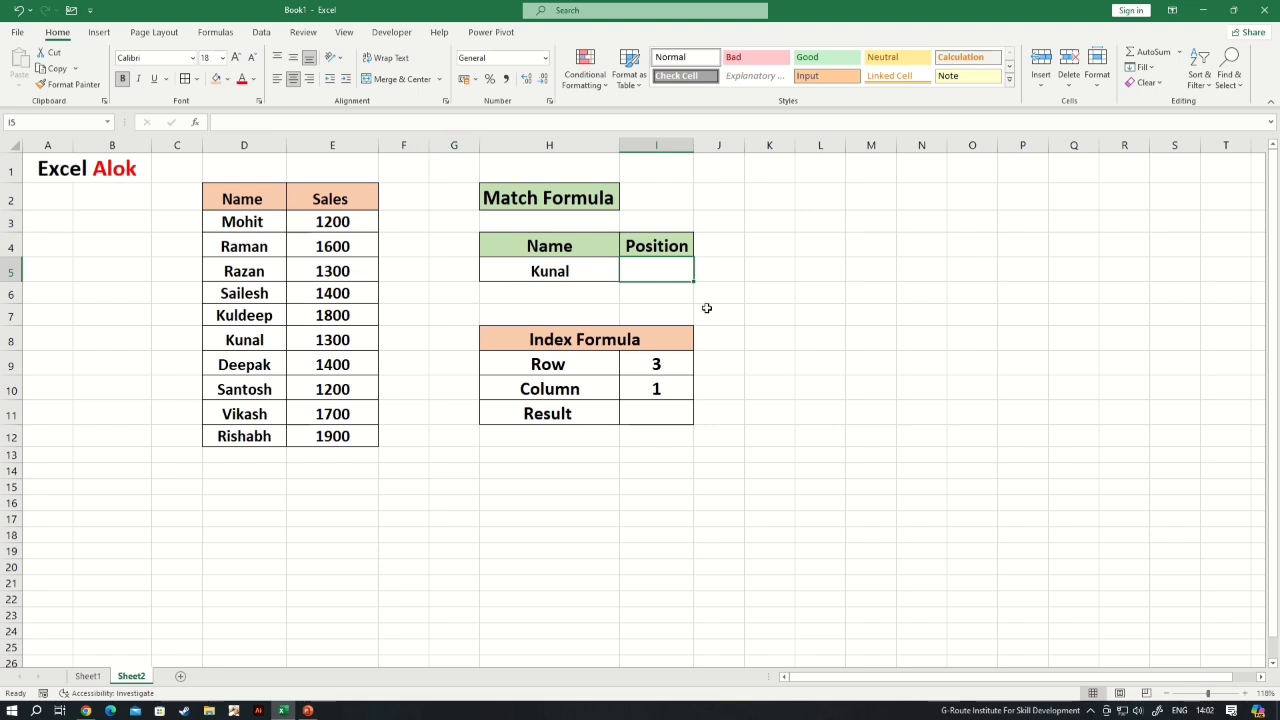
{"action": "type", "text": "="}
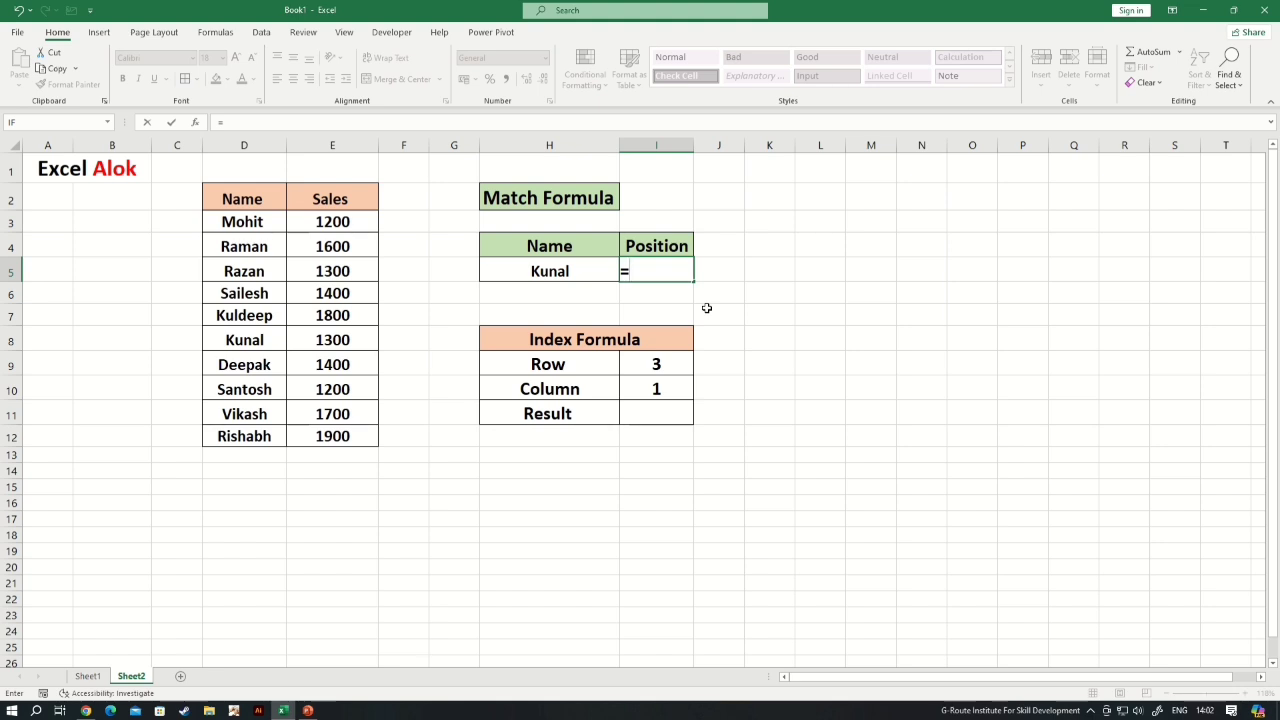
{"action": "type", "text": "matc"}
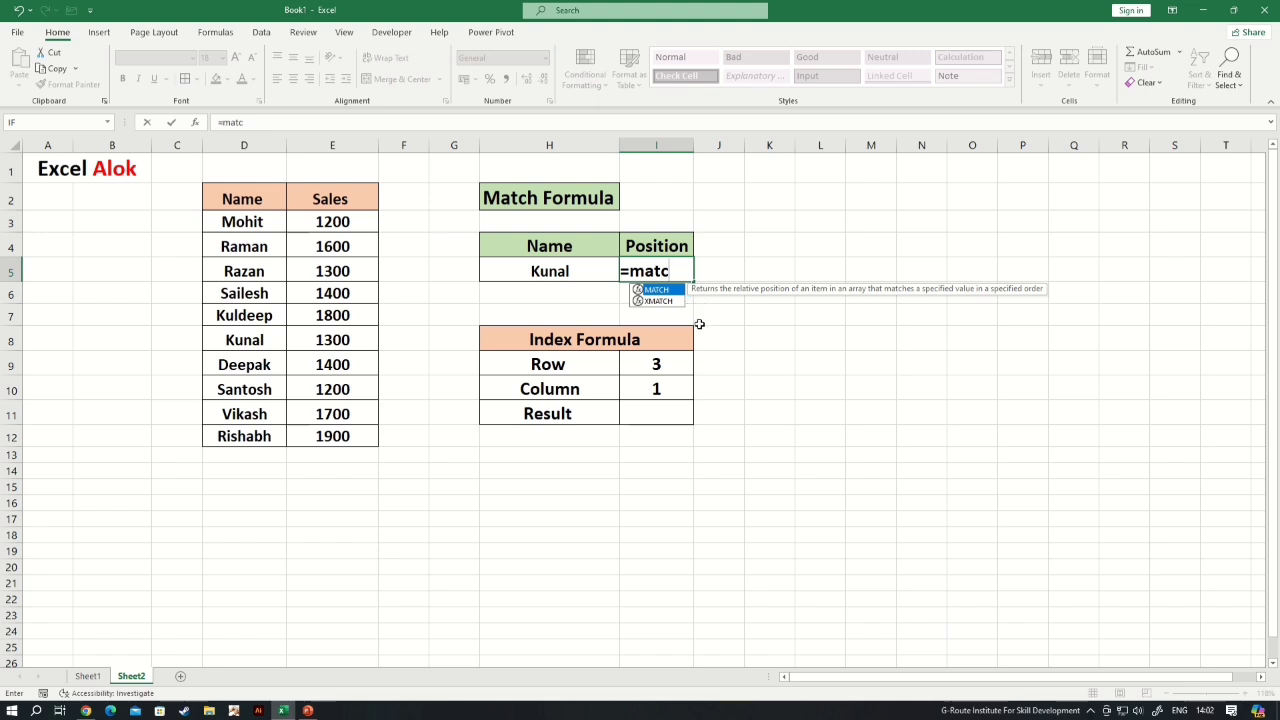
{"action": "key", "text": "Tab"}
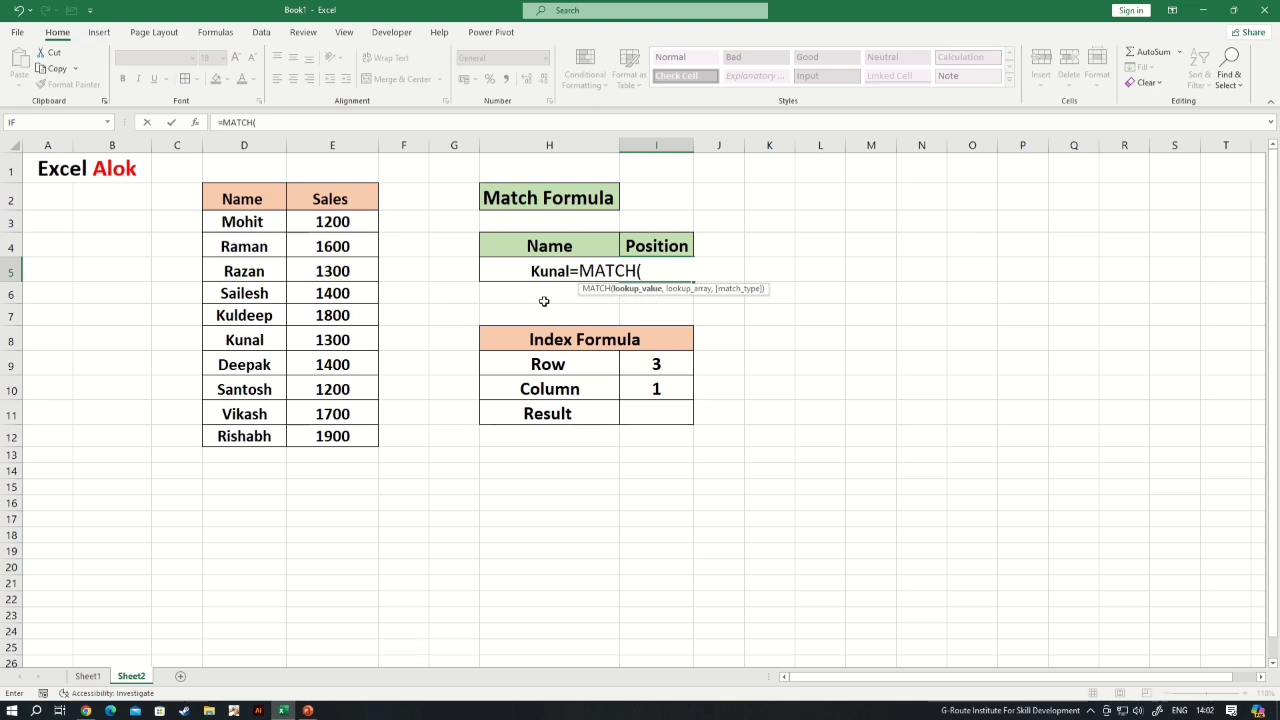
{"action": "left_click", "coordinate": [522, 270]}
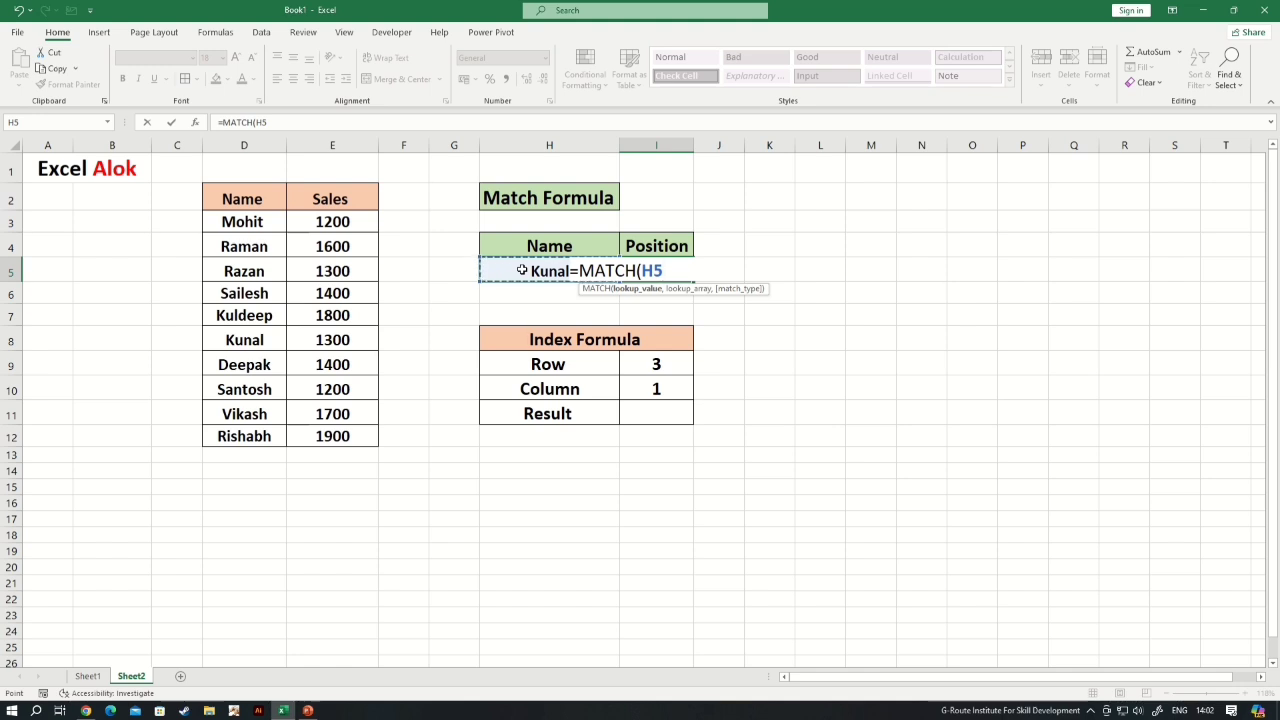
{"action": "type", "text": ","}
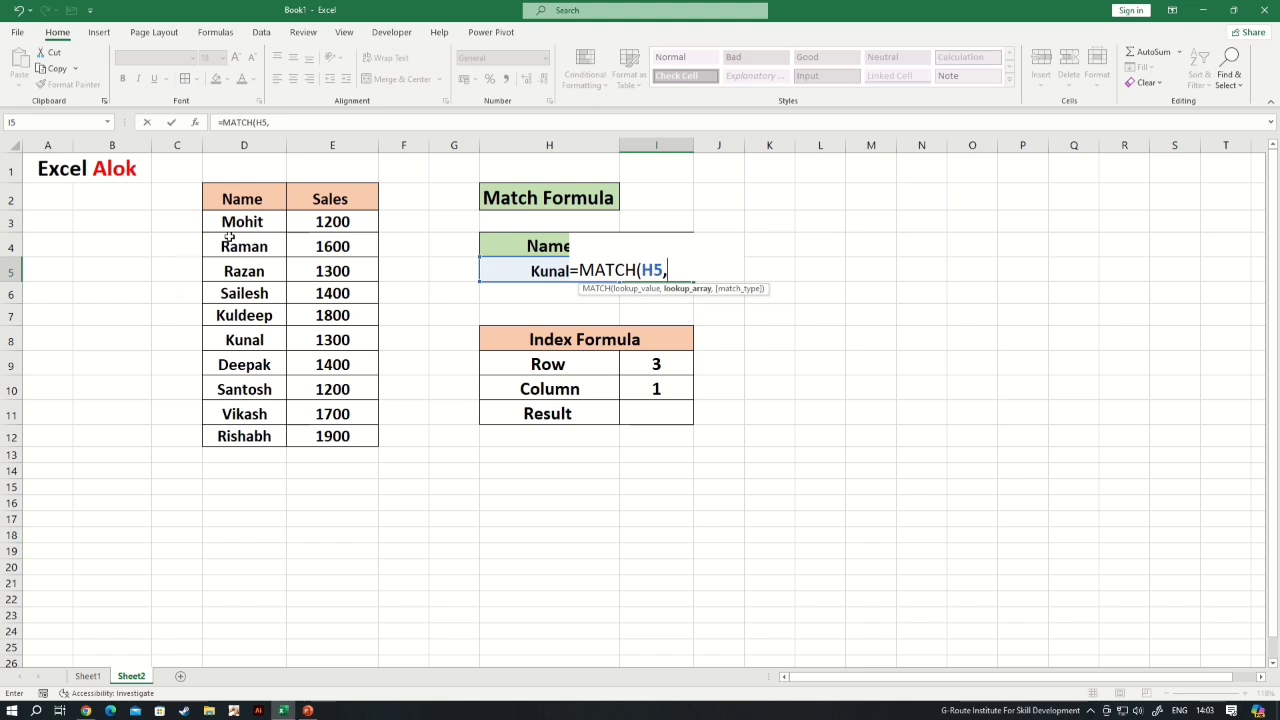
{"action": "left_click_drag", "start_coordinate": [244, 221], "coordinate": [258, 440]}
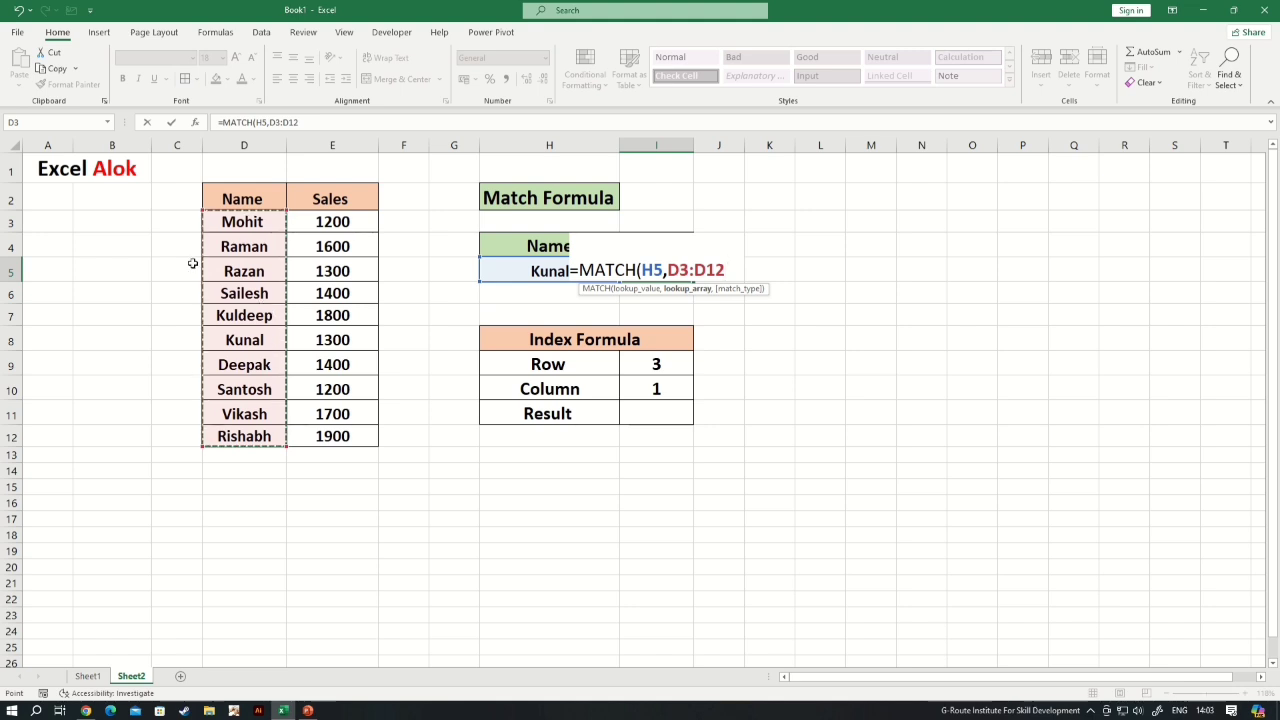
{"action": "type", "text": ","}
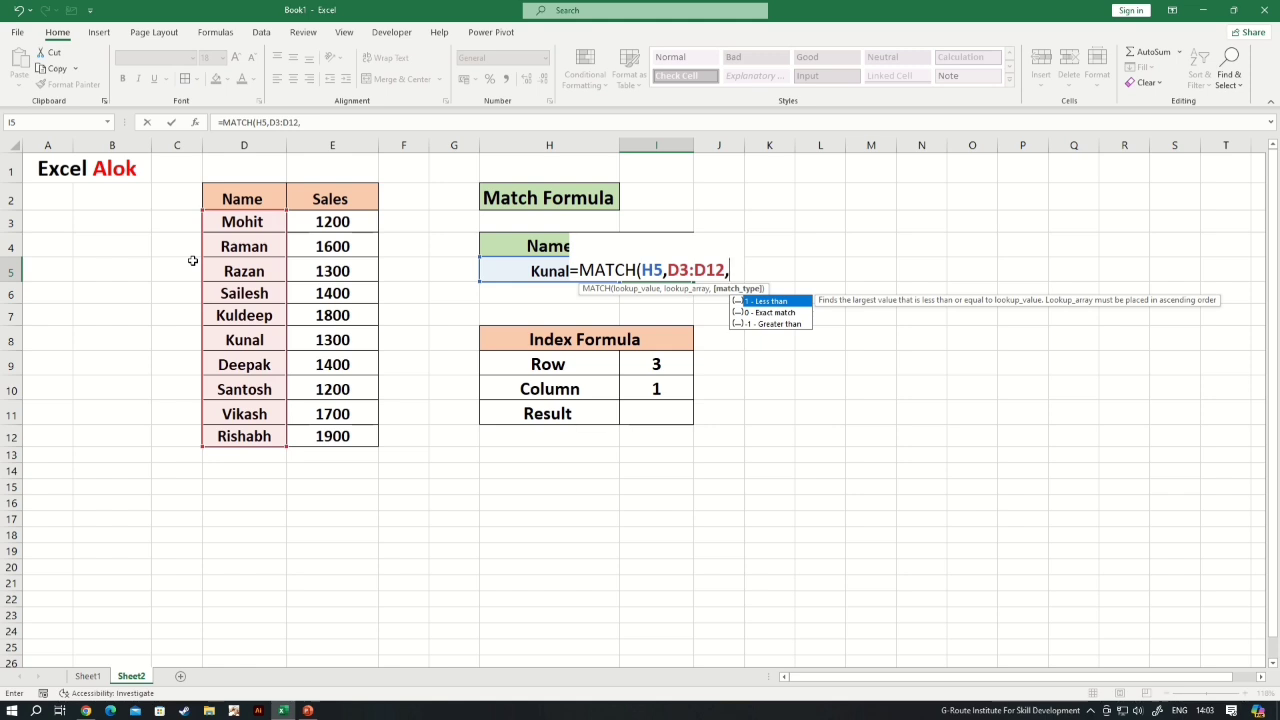
{"action": "type", "text": "0)"}
{"action": "key", "text": "ctrl+Return"}
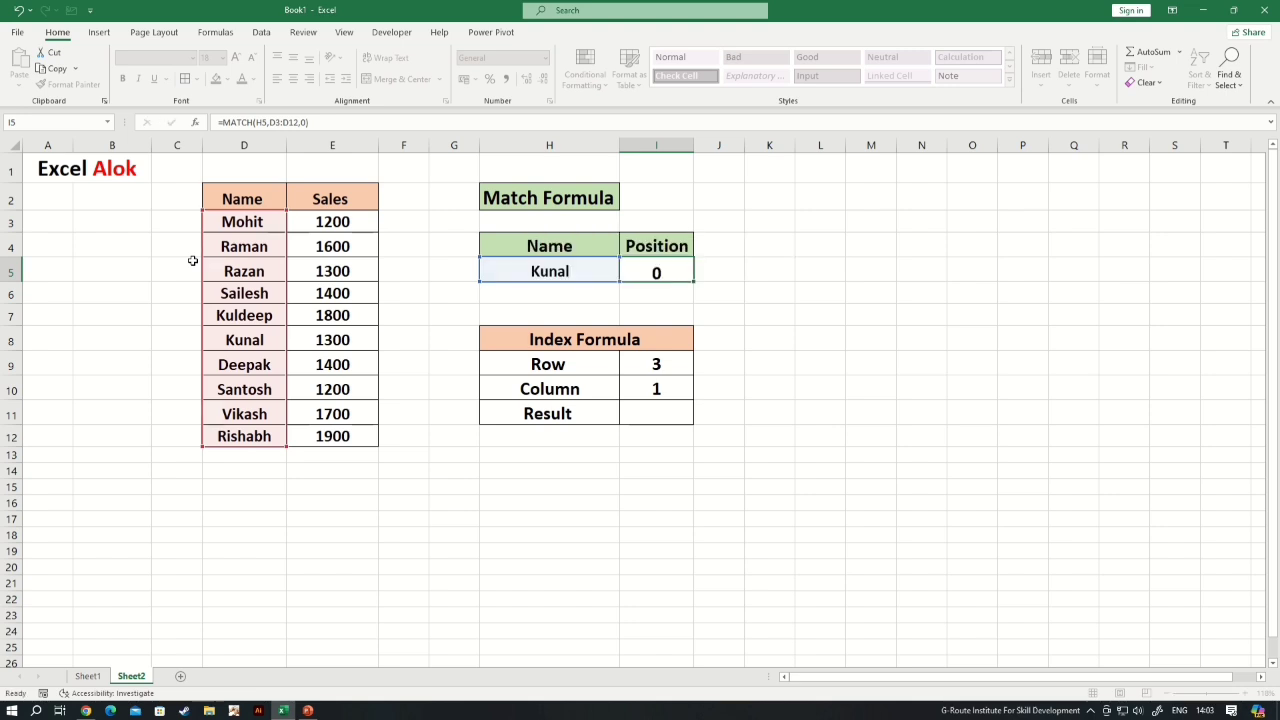
{"action": "key", "text": "Return"}
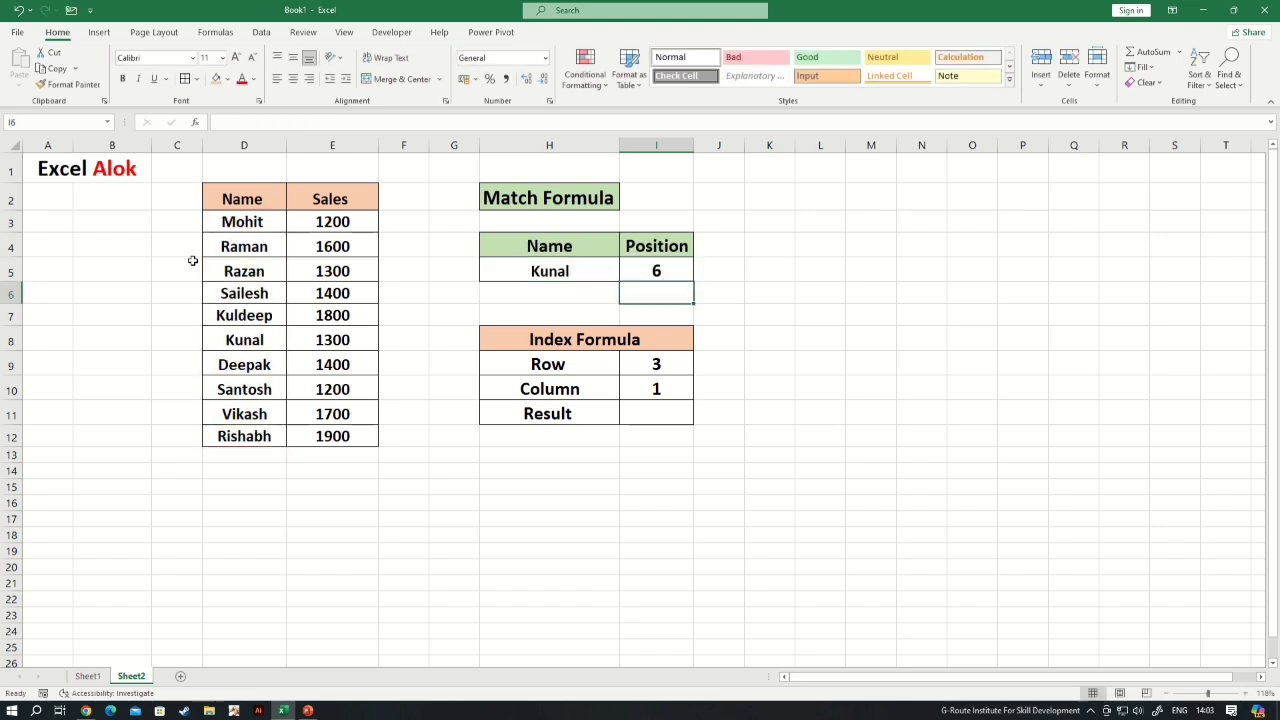
Test the MATCH formula by choosing the ninth and seventh names of the source table as the lookup value in H5.
{"action": "left_click", "coordinate": [596, 272]}
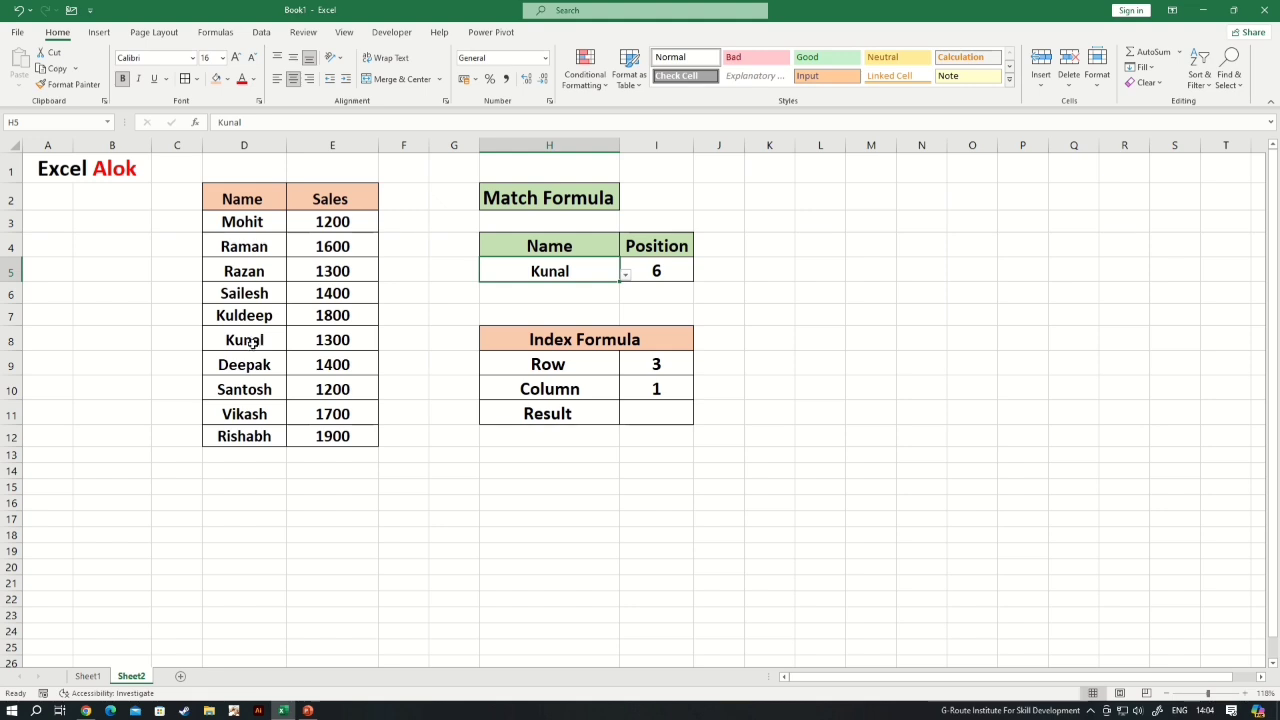
{"action": "left_click", "coordinate": [625, 276]}
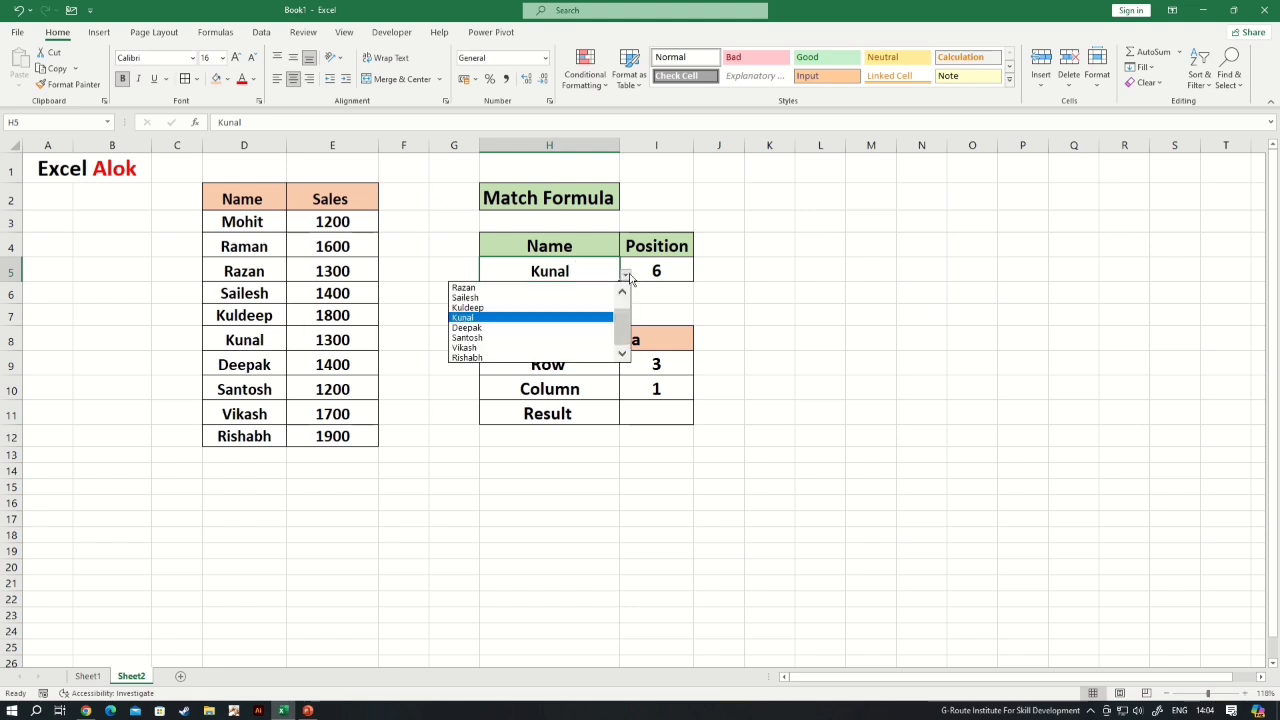
{"action": "left_click", "coordinate": [483, 348]}
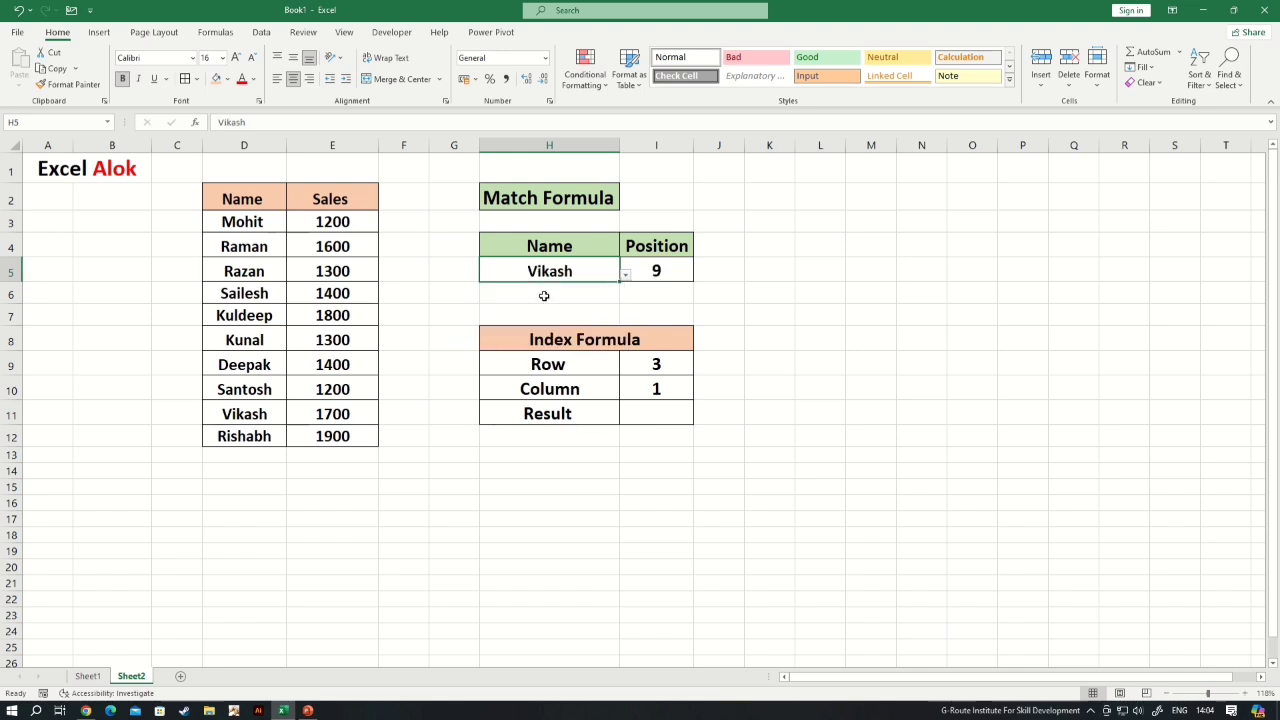
{"action": "left_click", "coordinate": [625, 277]}
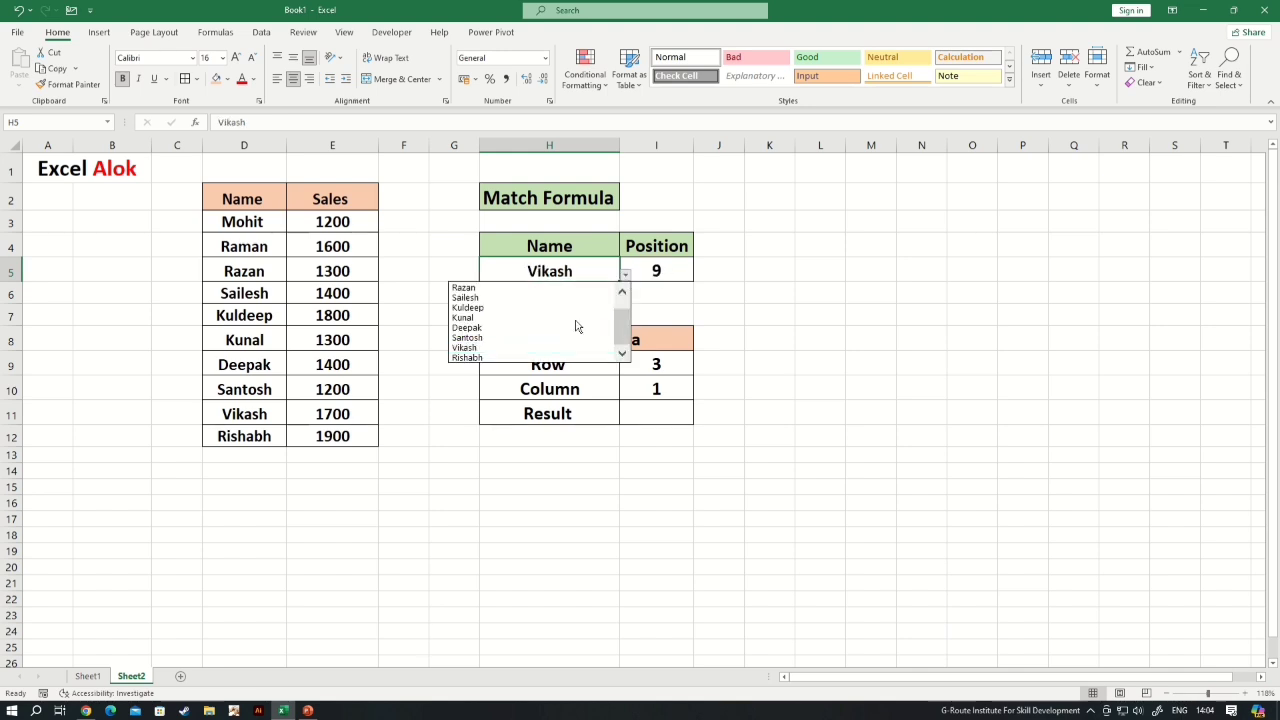
{"action": "left_click", "coordinate": [508, 332]}
Set the lookup name in H5 to the first name of the source table.
{"action": "left_click", "coordinate": [625, 275]}
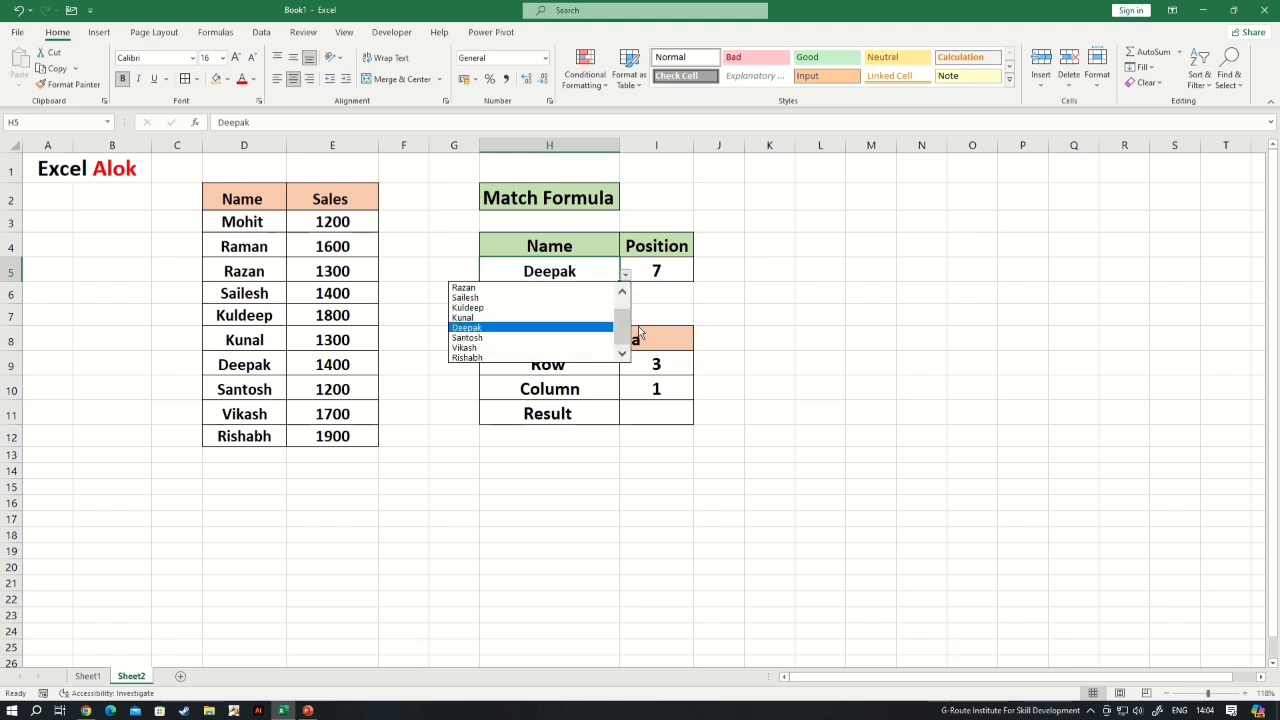
{"action": "left_click", "coordinate": [622, 293]}
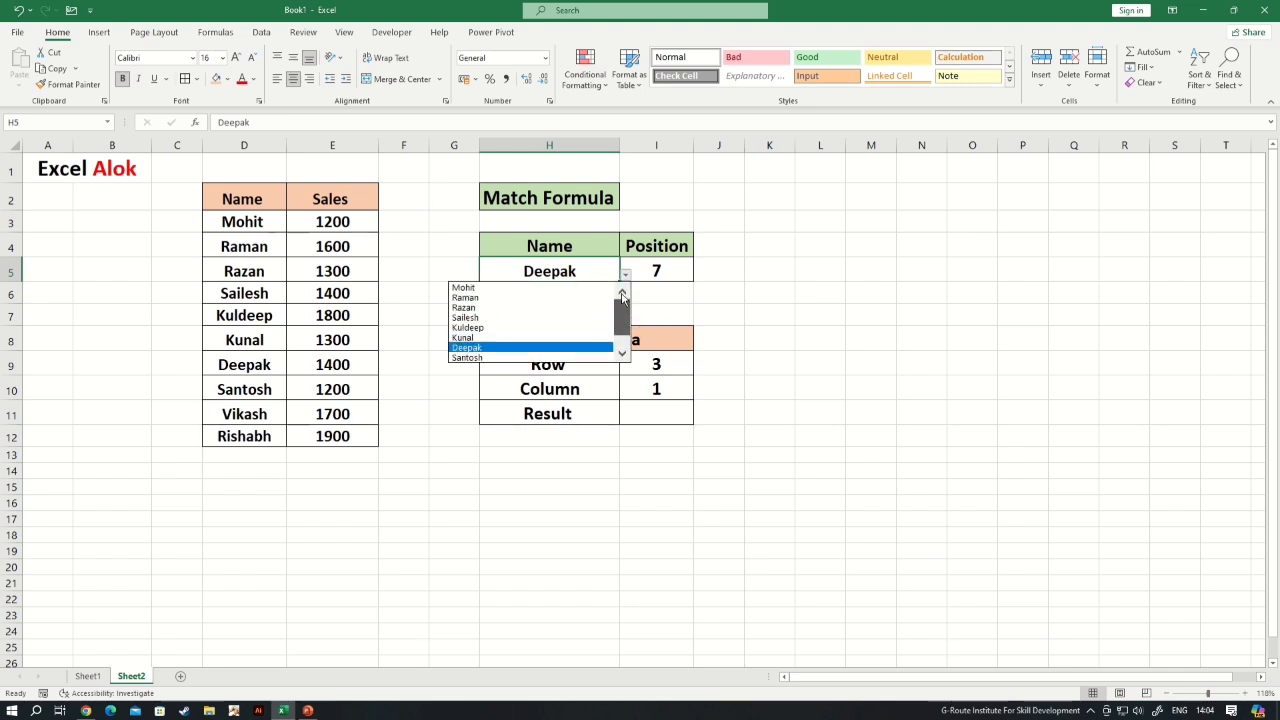
{"action": "left_click", "coordinate": [472, 288]}
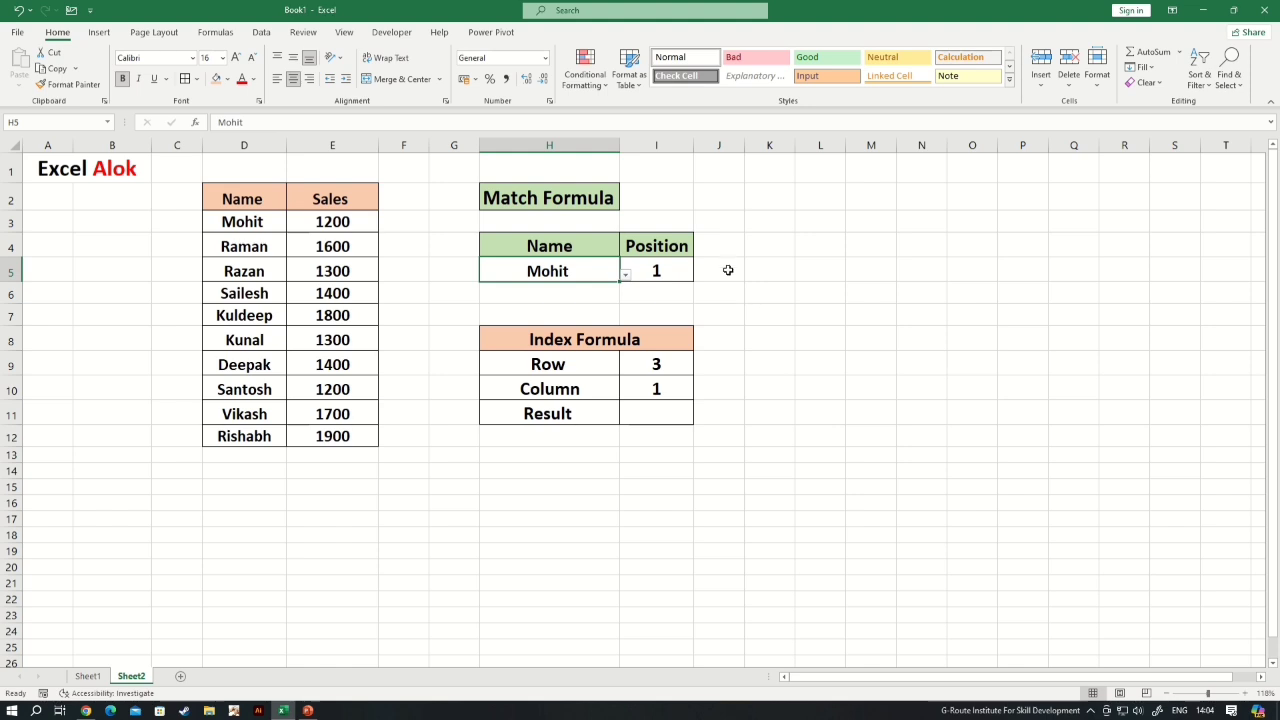
Enter =INDEX(D3:E12,I9,I10) in the Result cell I11 to return the value at the given row and column.
{"action": "left_click", "coordinate": [649, 414]}
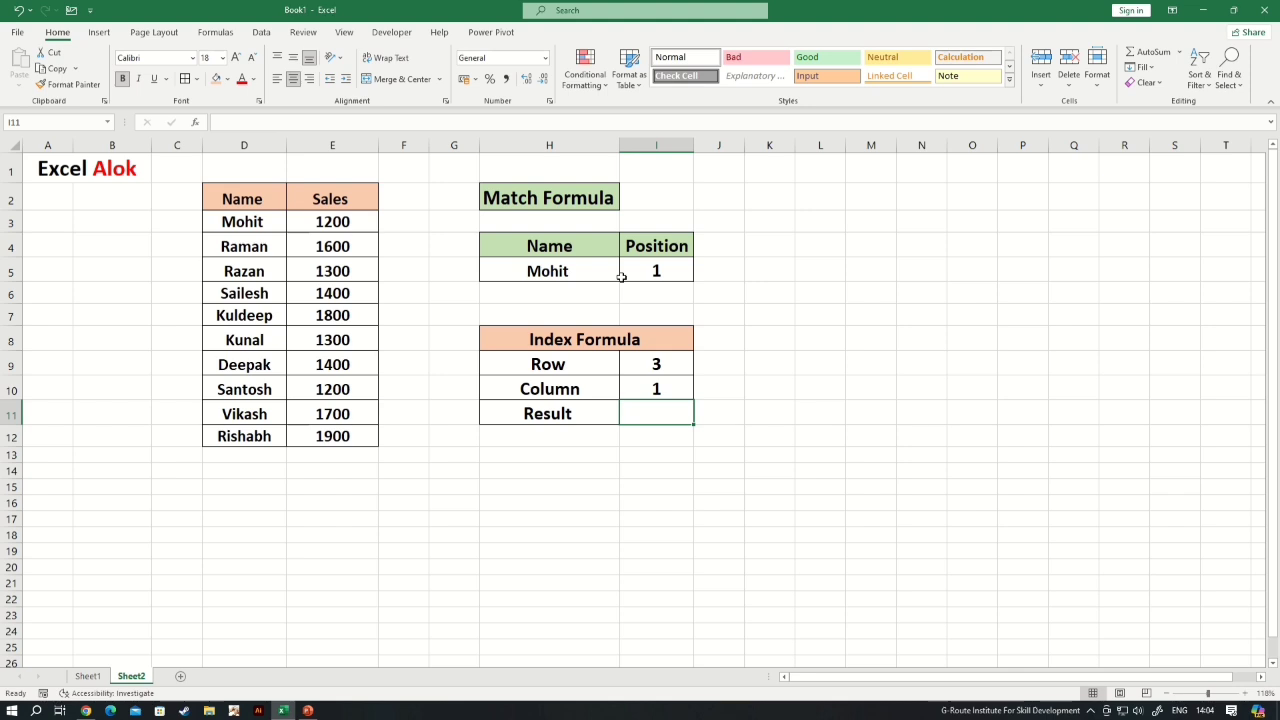
{"action": "type", "text": "="}
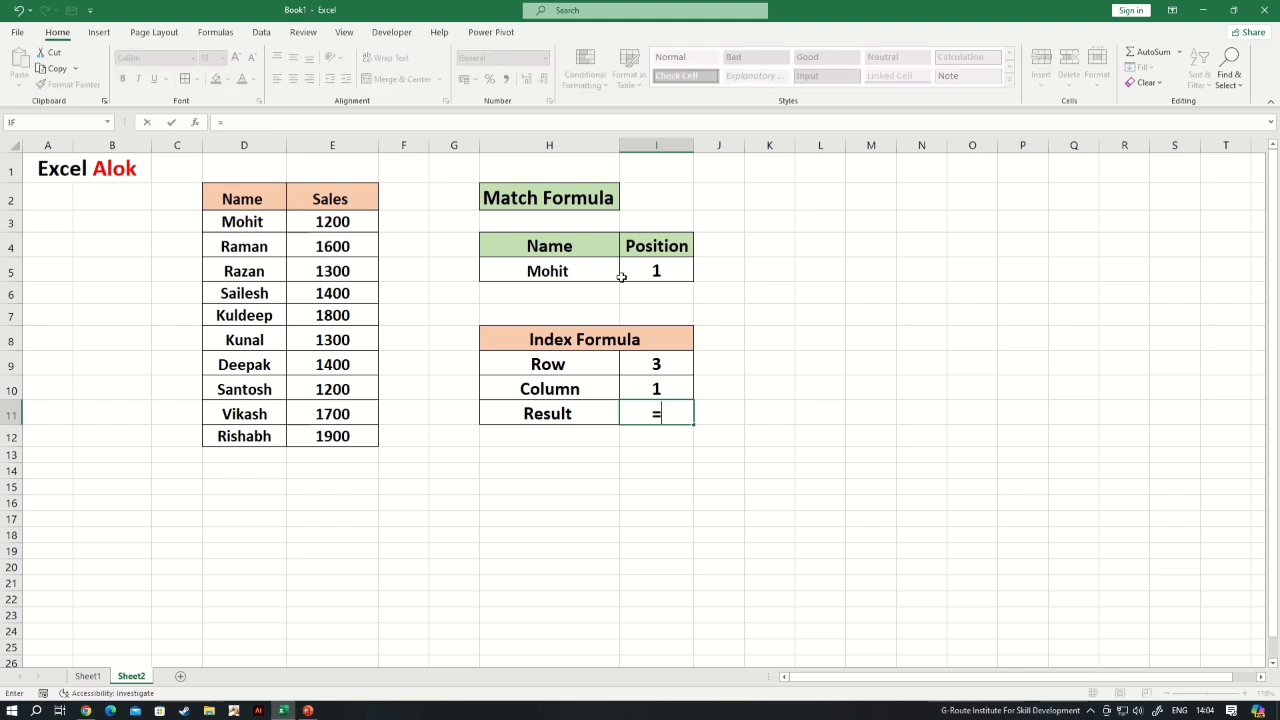
{"action": "type", "text": "inde"}
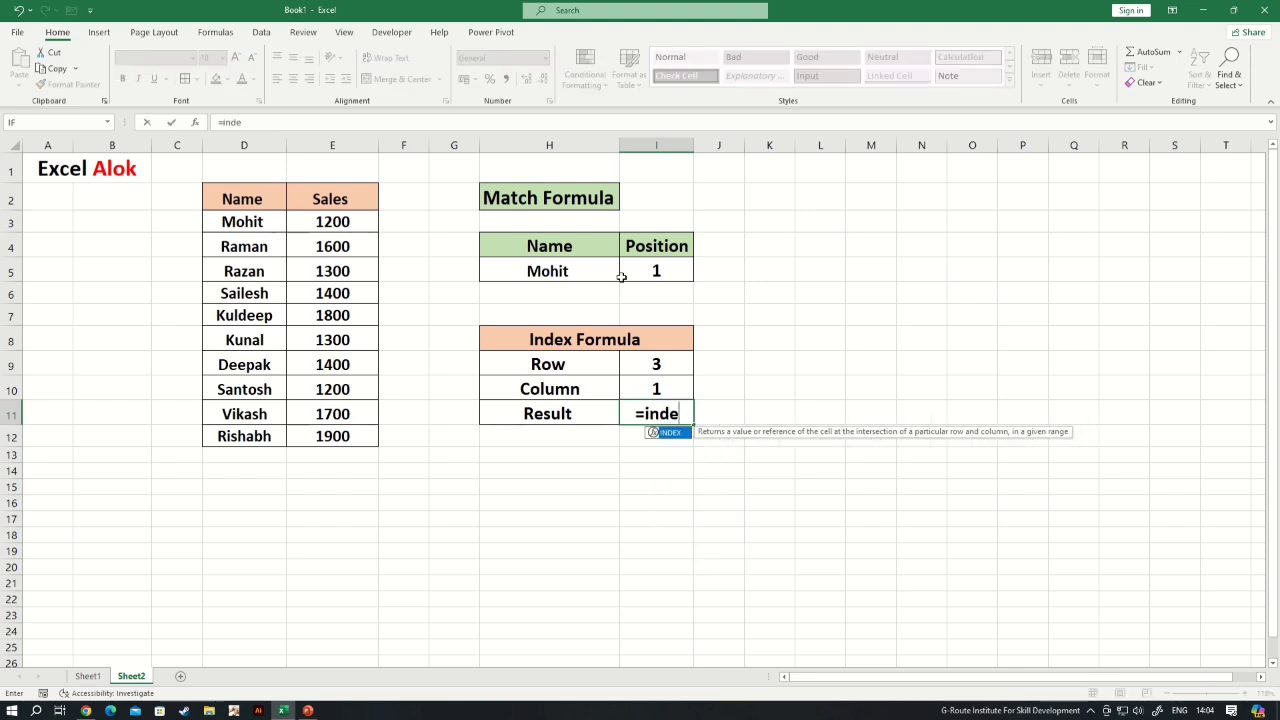
{"action": "key", "text": "Tab"}
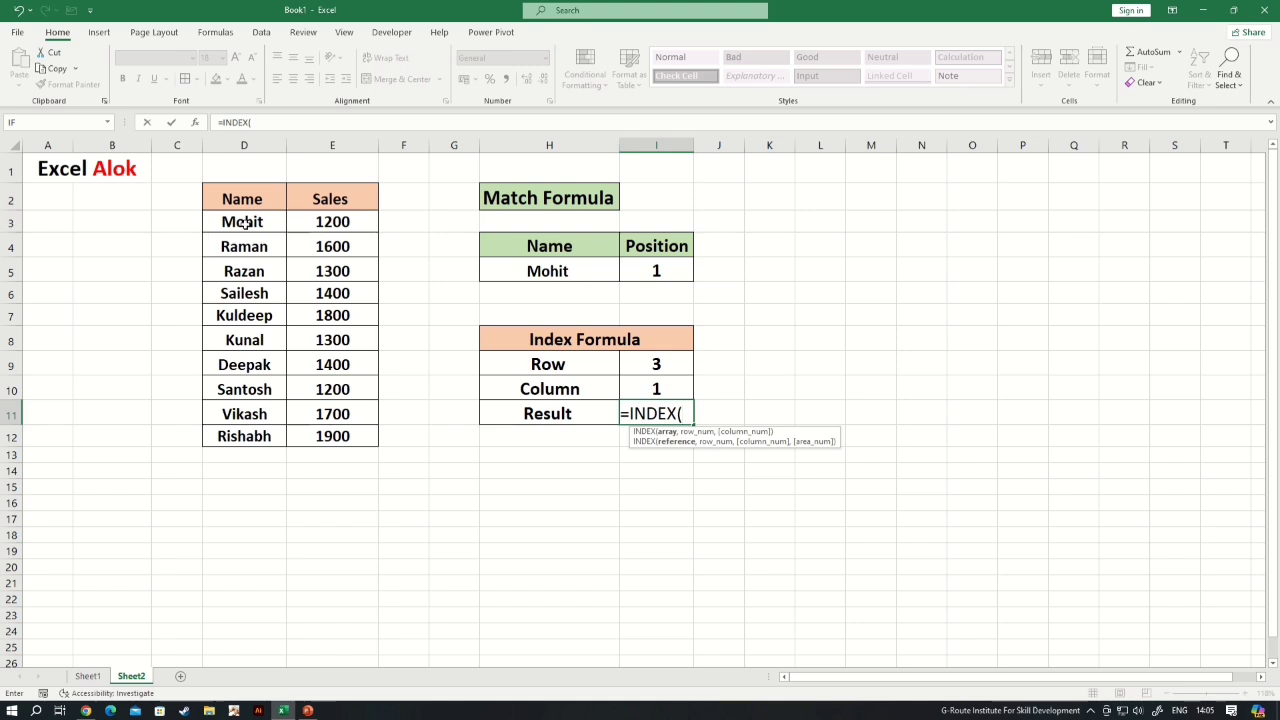
{"action": "left_click_drag", "start_coordinate": [254, 220], "coordinate": [380, 428]}
{"action": "type", "text": ","}
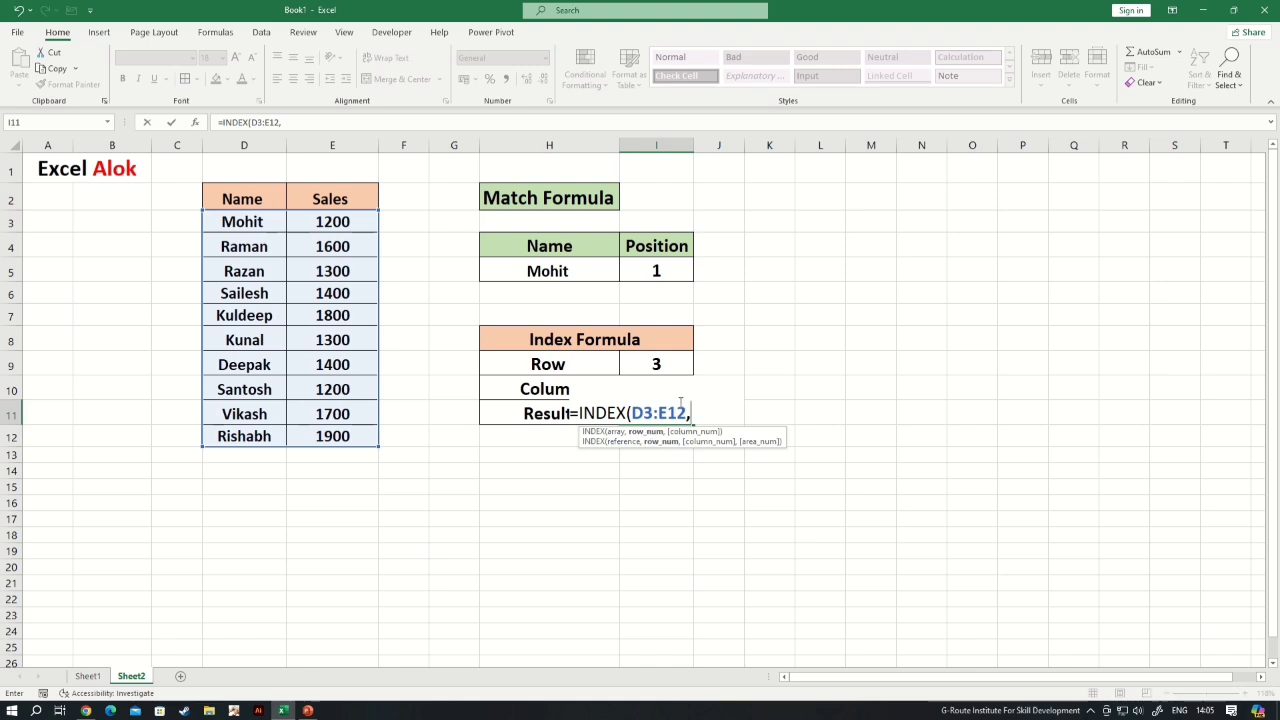
{"action": "left_click", "coordinate": [643, 368]}
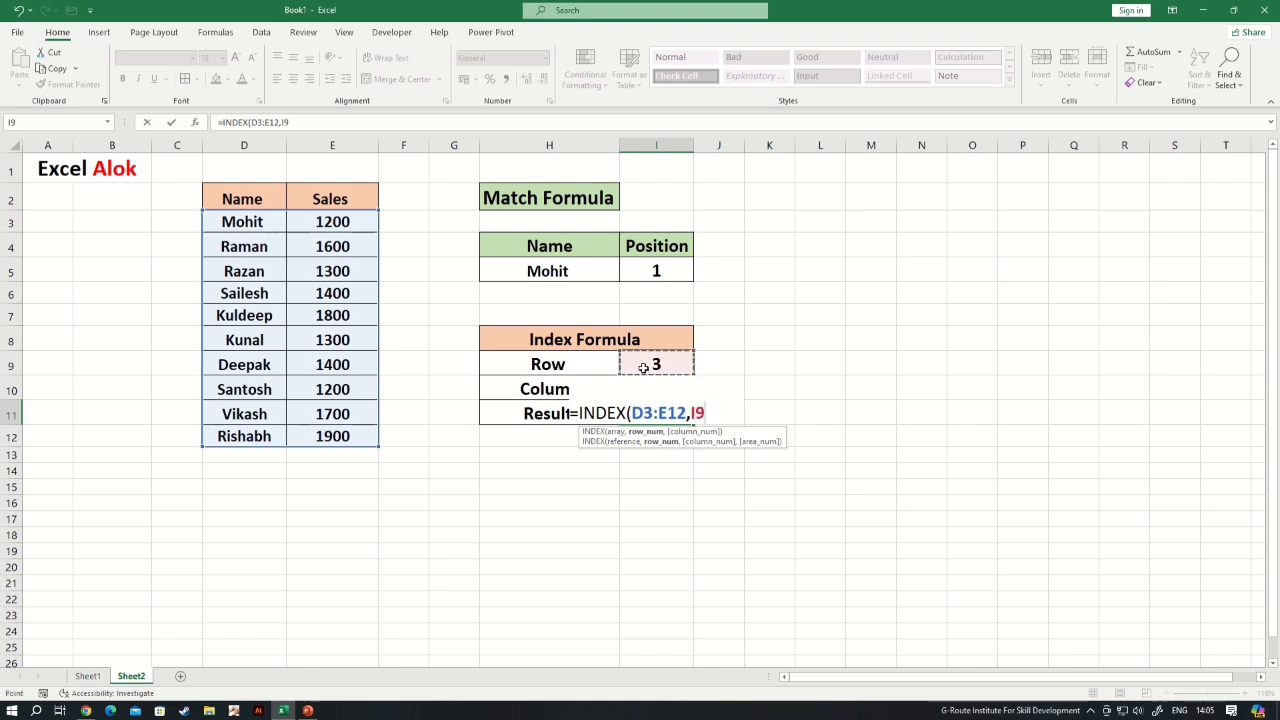
{"action": "type", "text": ","}
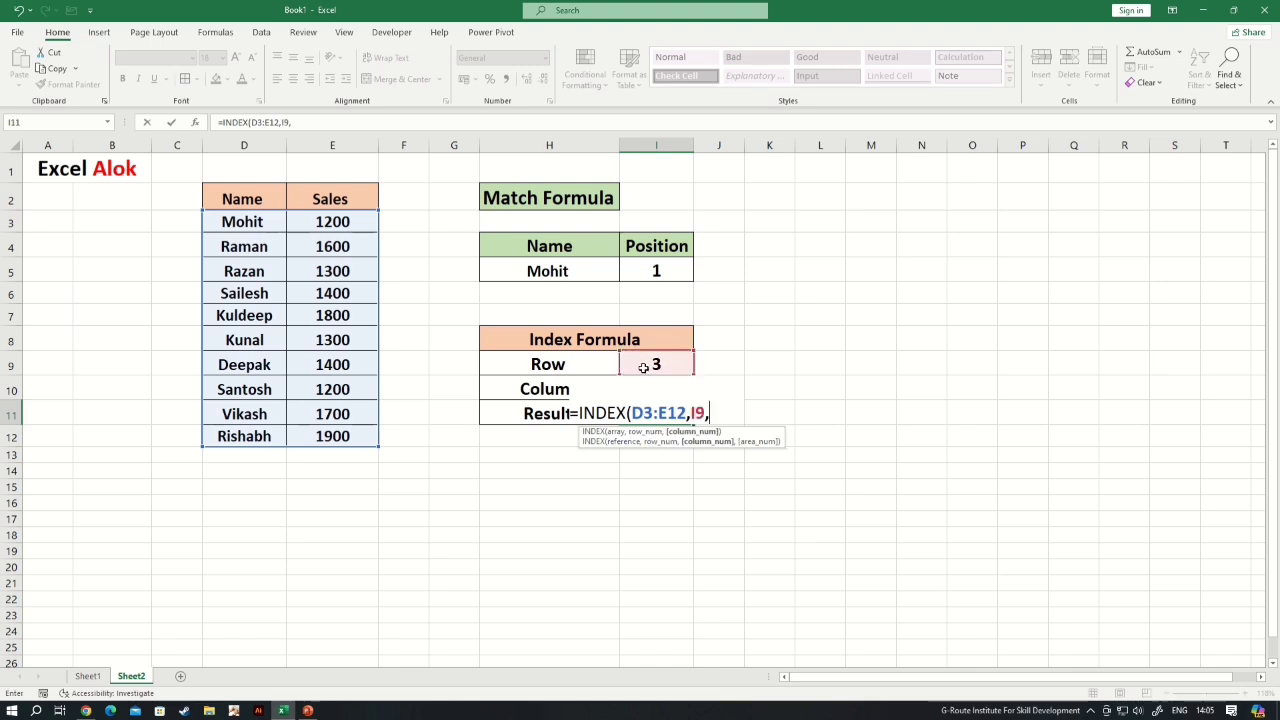
{"action": "left_click", "coordinate": [643, 368]}
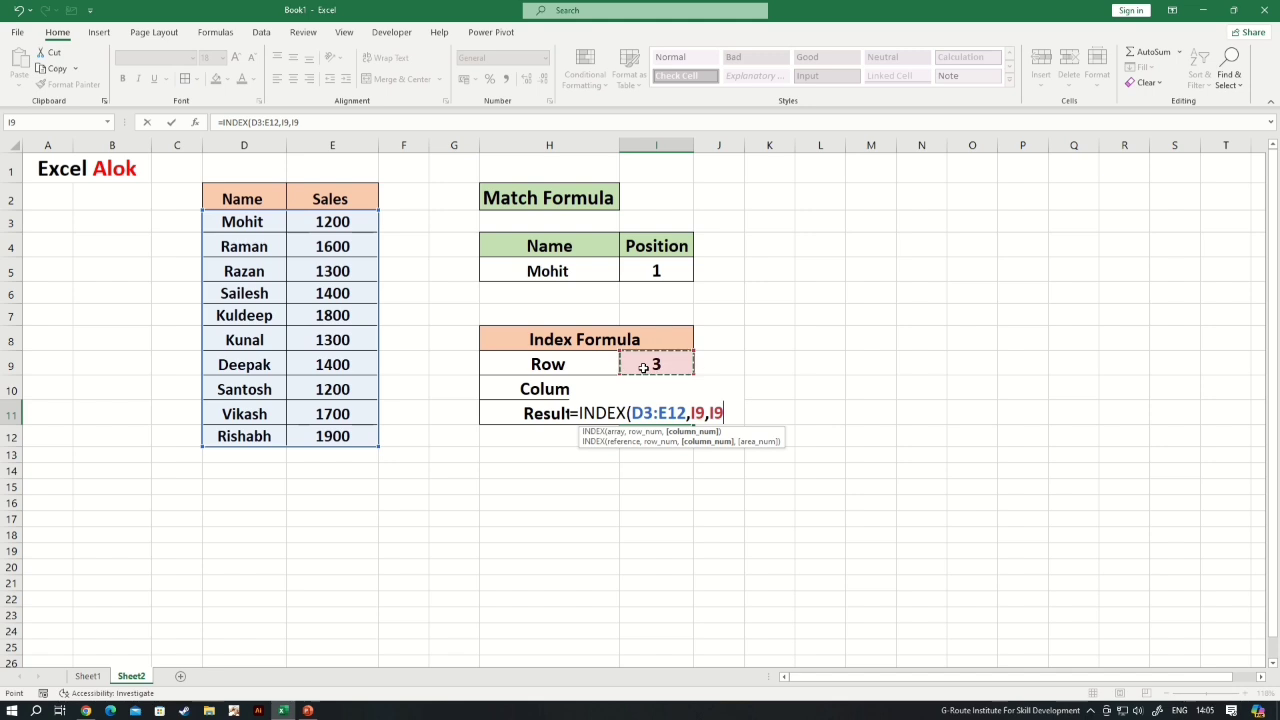
{"action": "key", "text": "Down"}
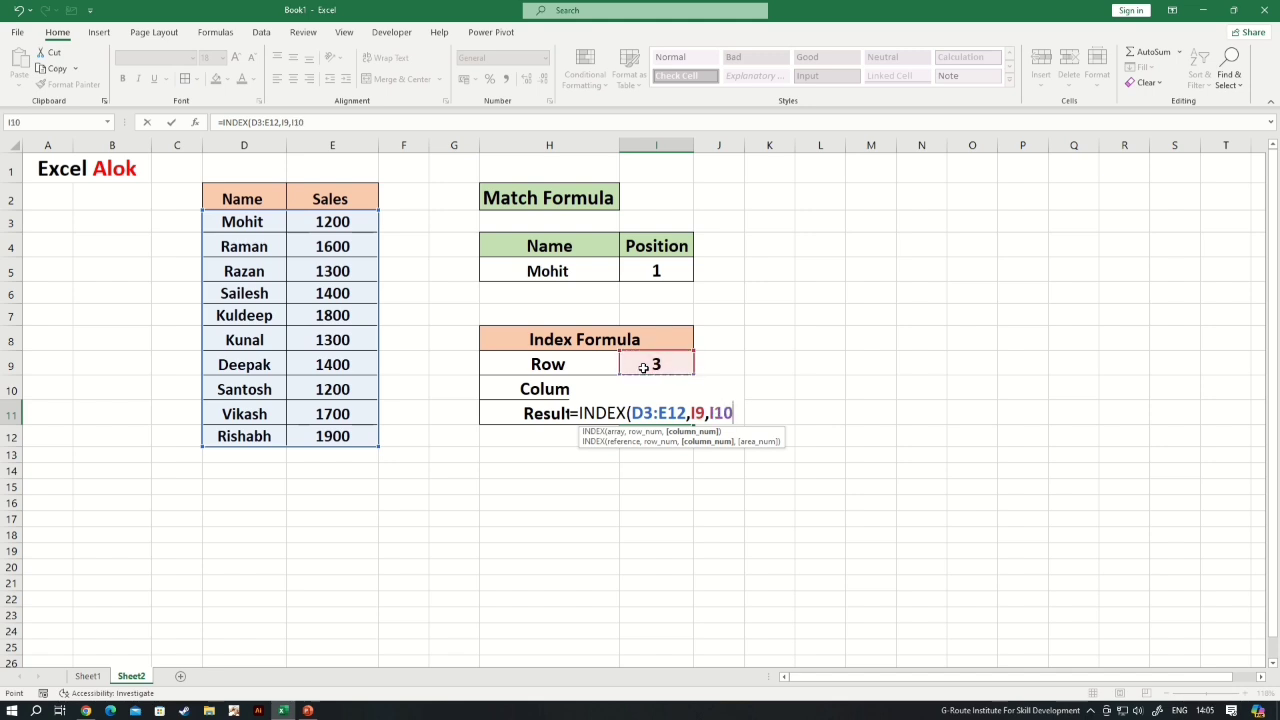
{"action": "type", "text": ")"}
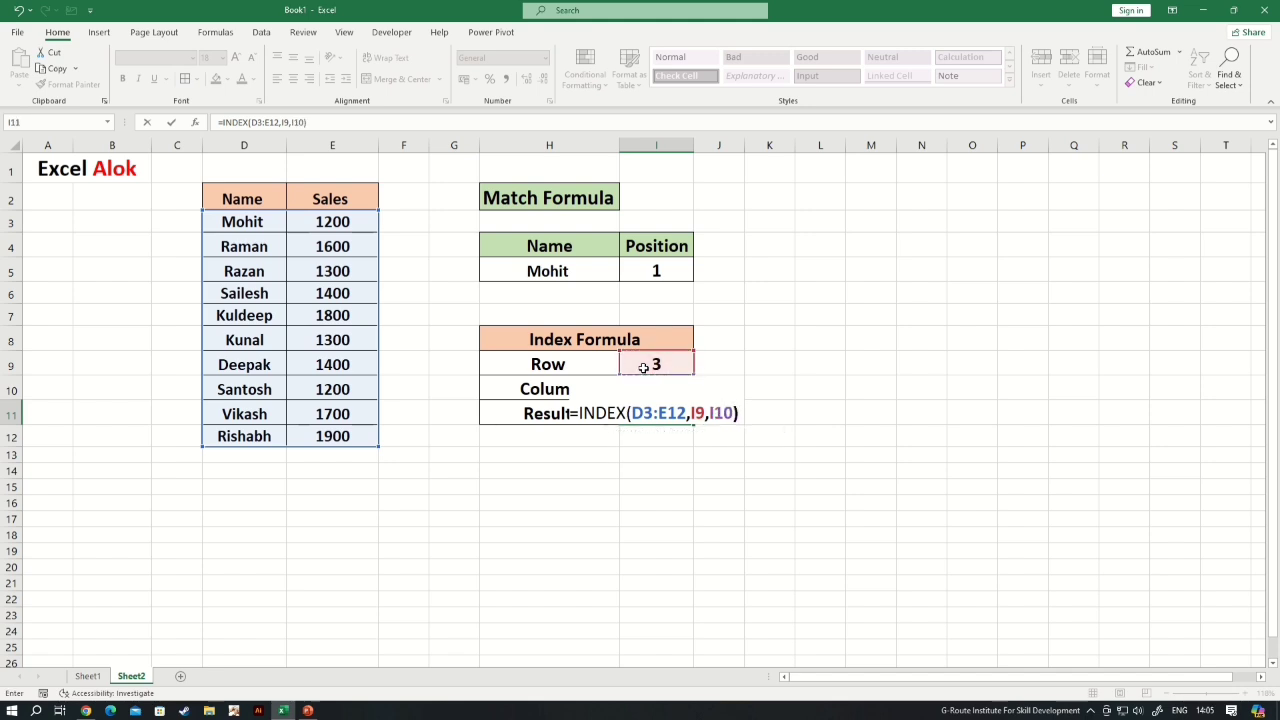
{"action": "key", "text": "Return"}
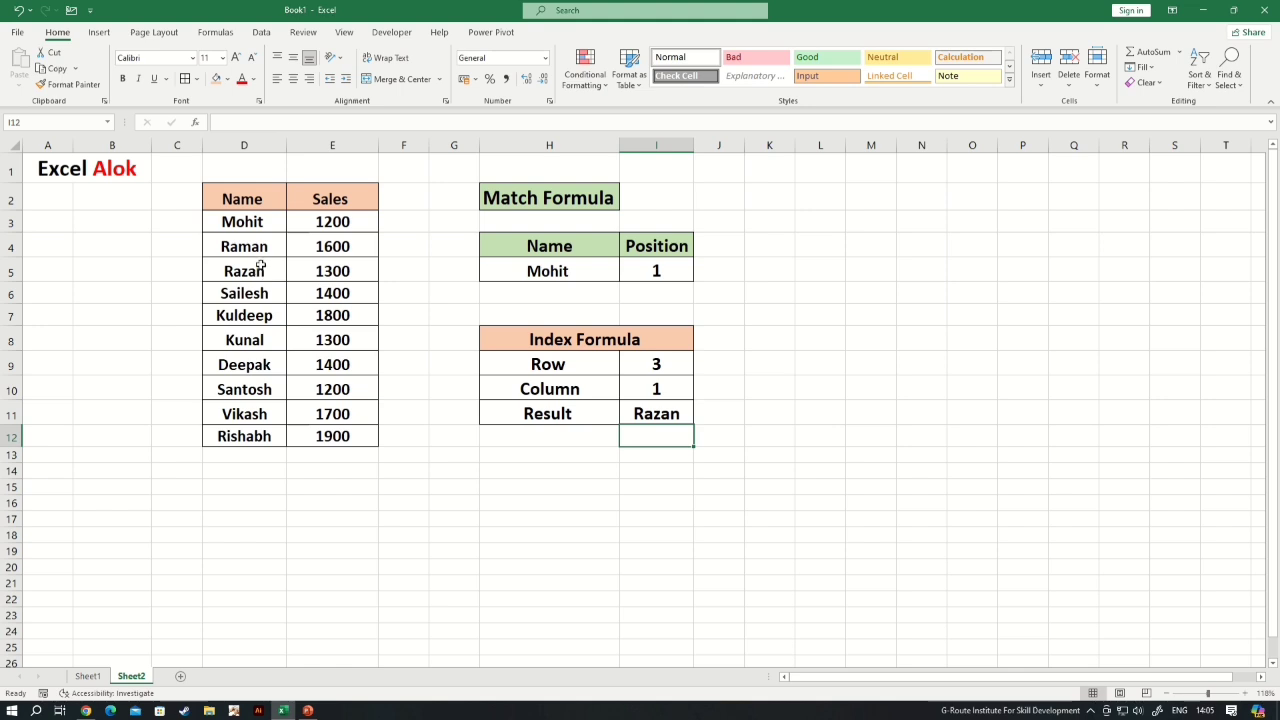
Set the Index Formula table's Column value in I10 to 2.
{"action": "left_click", "coordinate": [670, 390]}
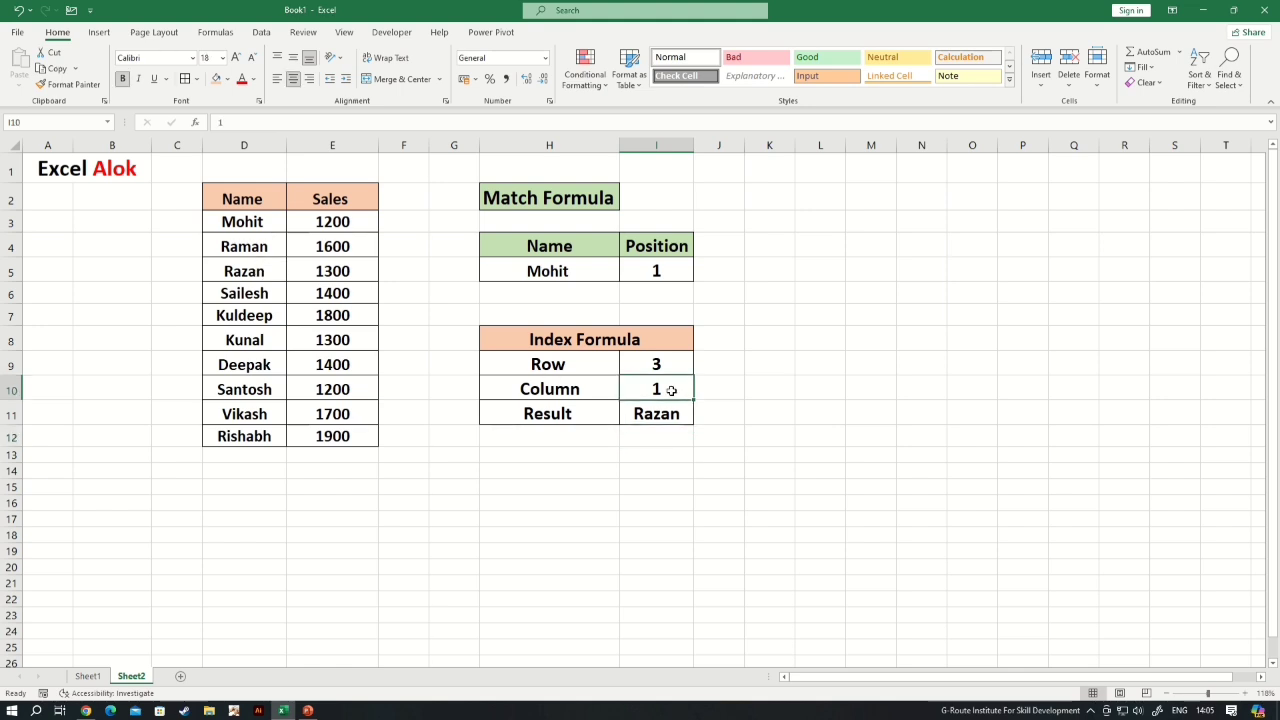
{"action": "type", "text": "2"}
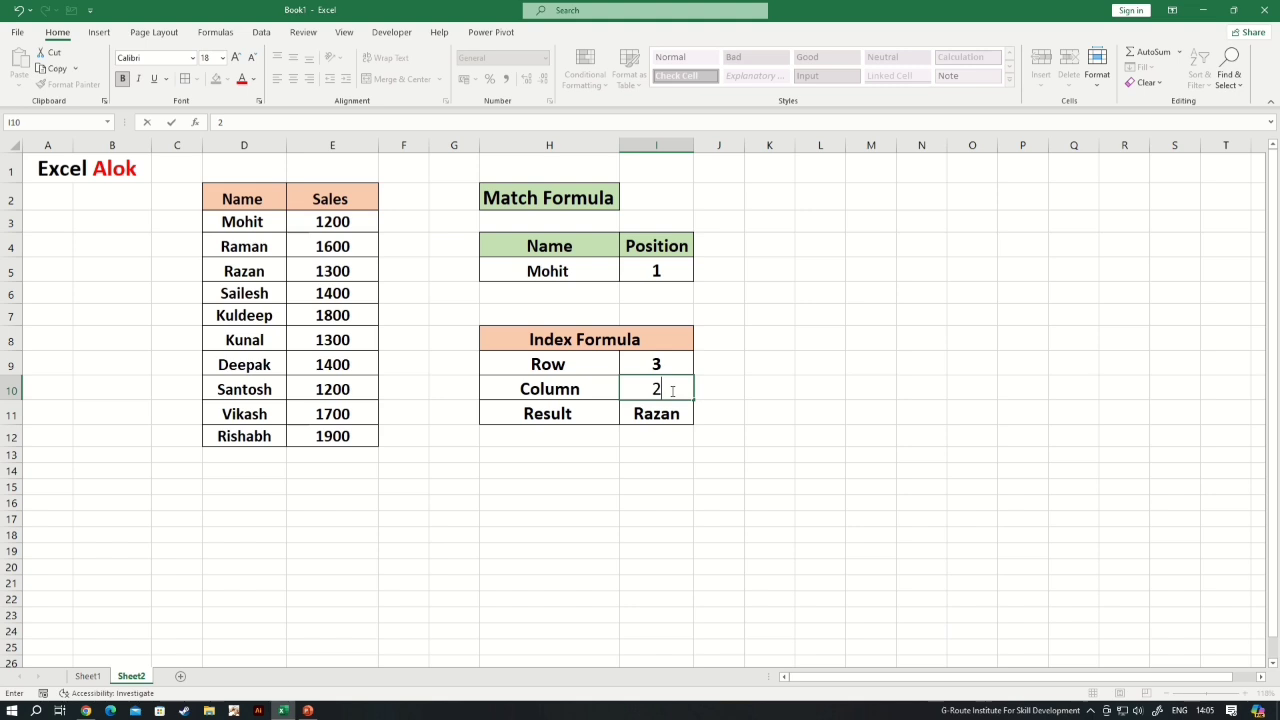
{"action": "key", "text": "Return"}
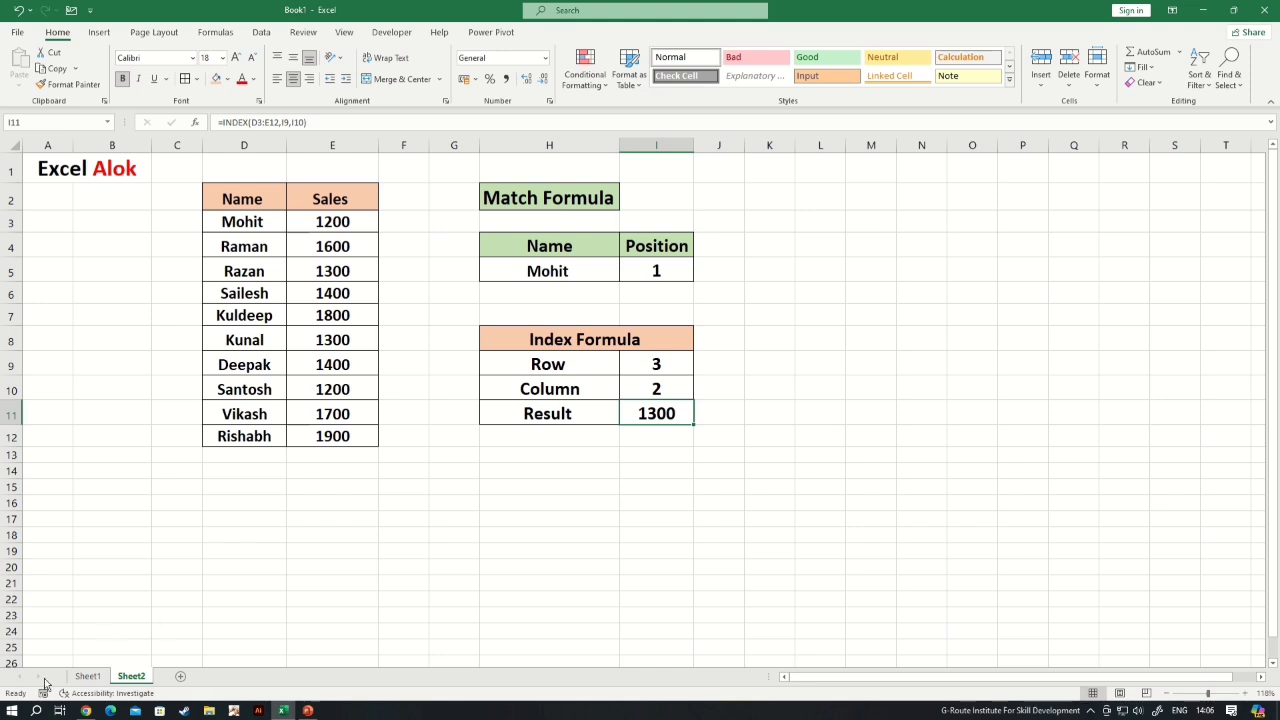
Start an INDEX formula in the Salary cell K4 of Sheet1, using the salary figures E3:G12 as its array.
{"action": "left_click", "coordinate": [86, 676]}
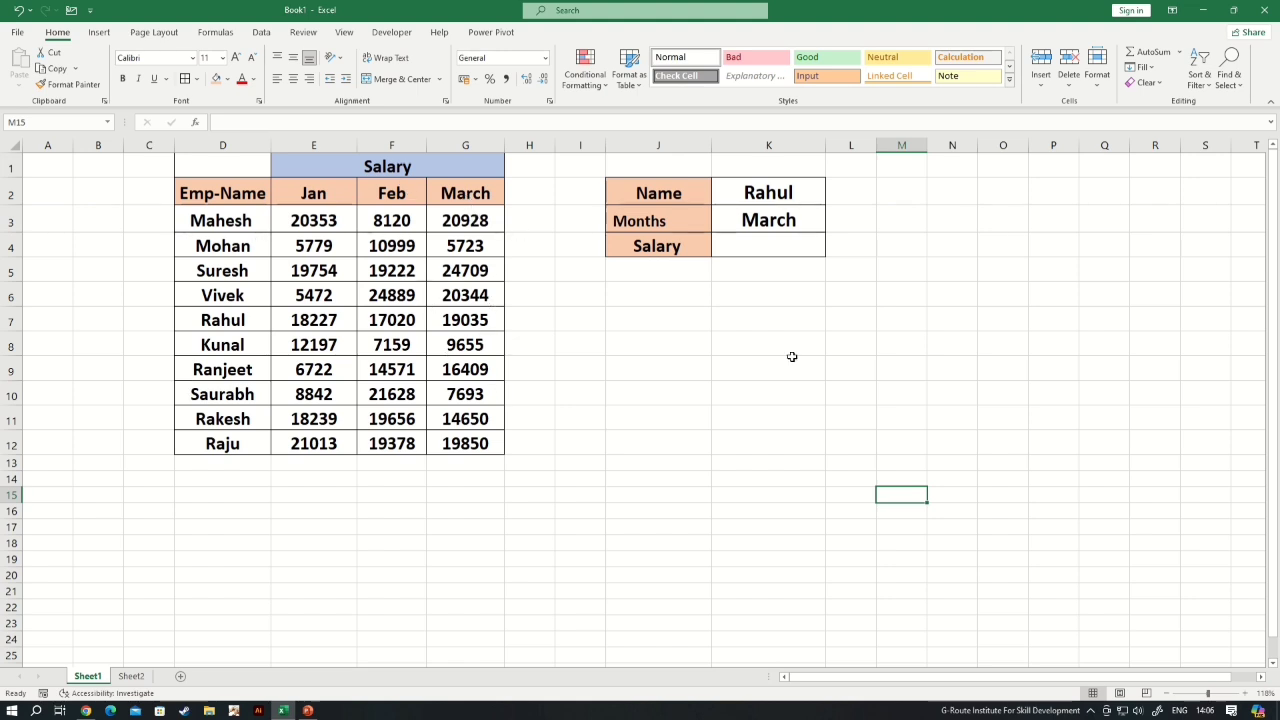
{"action": "left_click", "coordinate": [796, 244]}
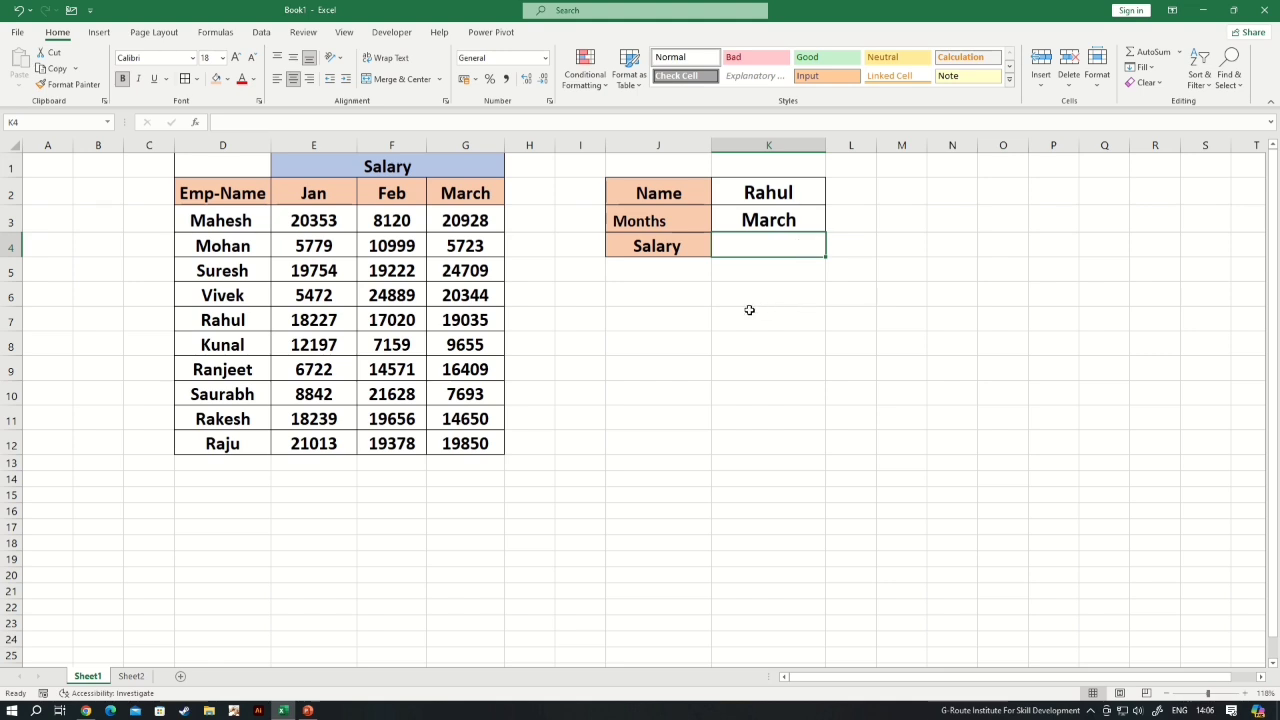
{"action": "type", "text": "="}
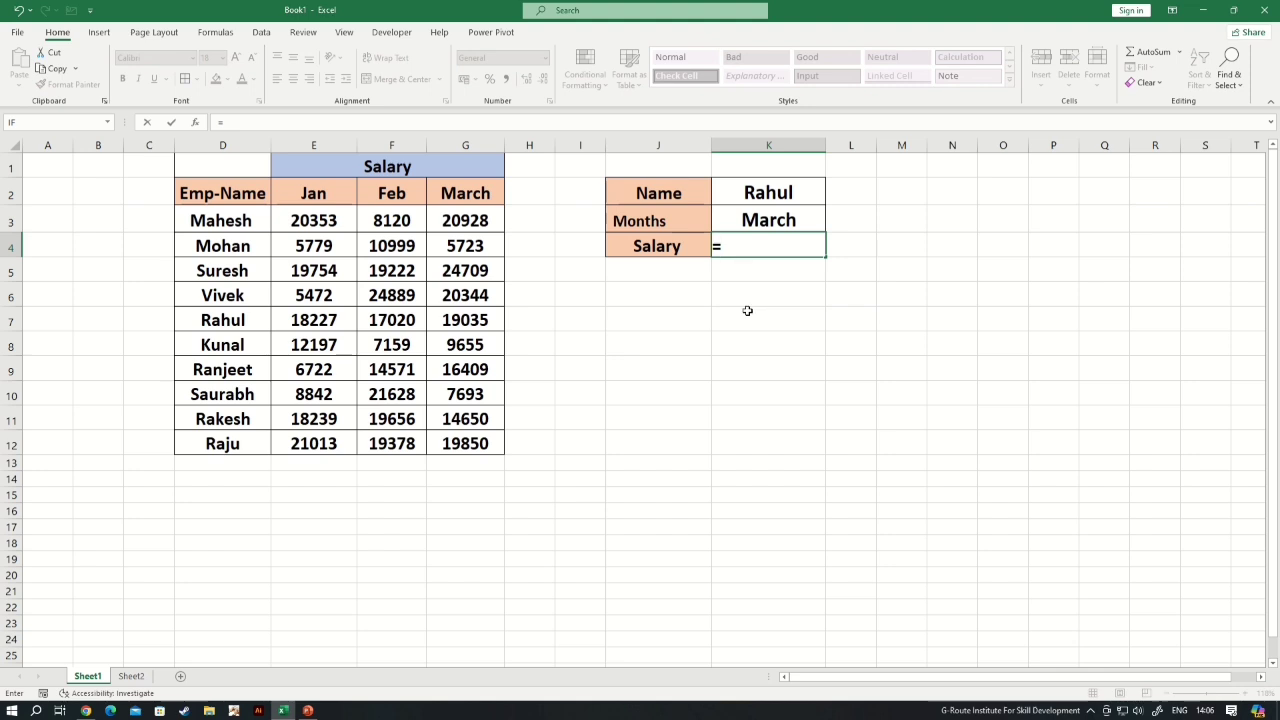
{"action": "type", "text": "inde"}
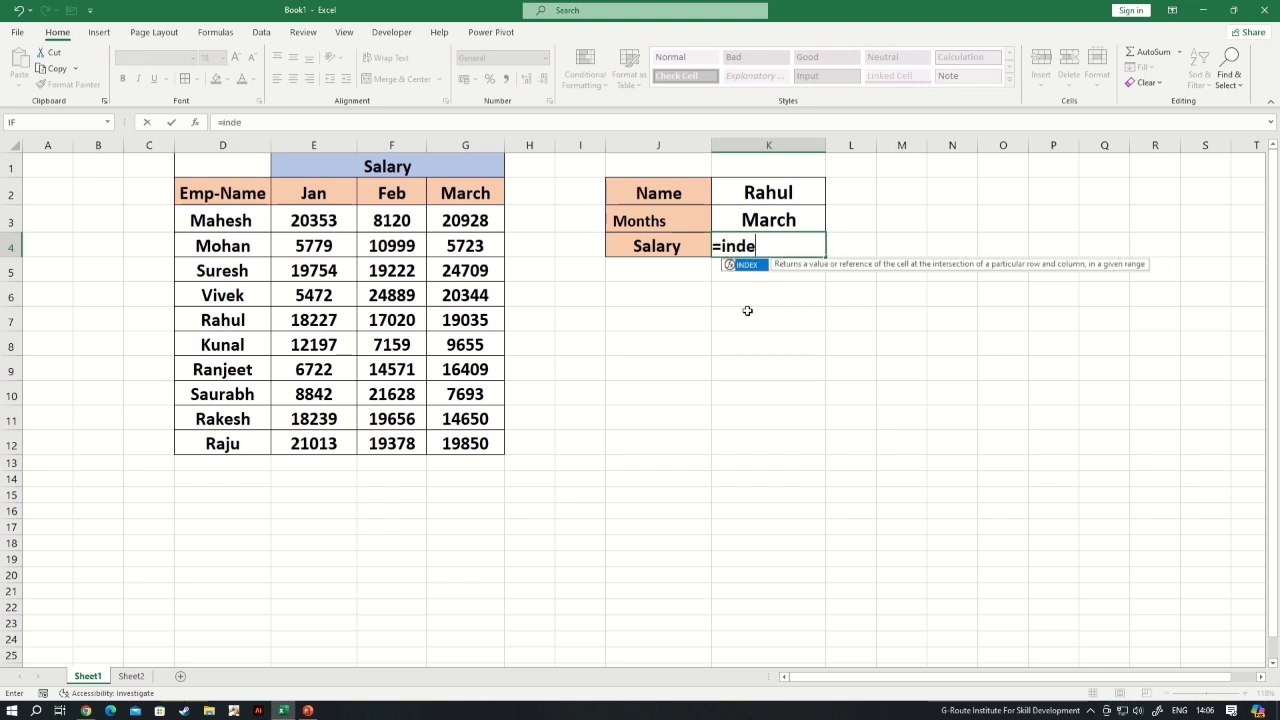
{"action": "key", "text": "Tab"}
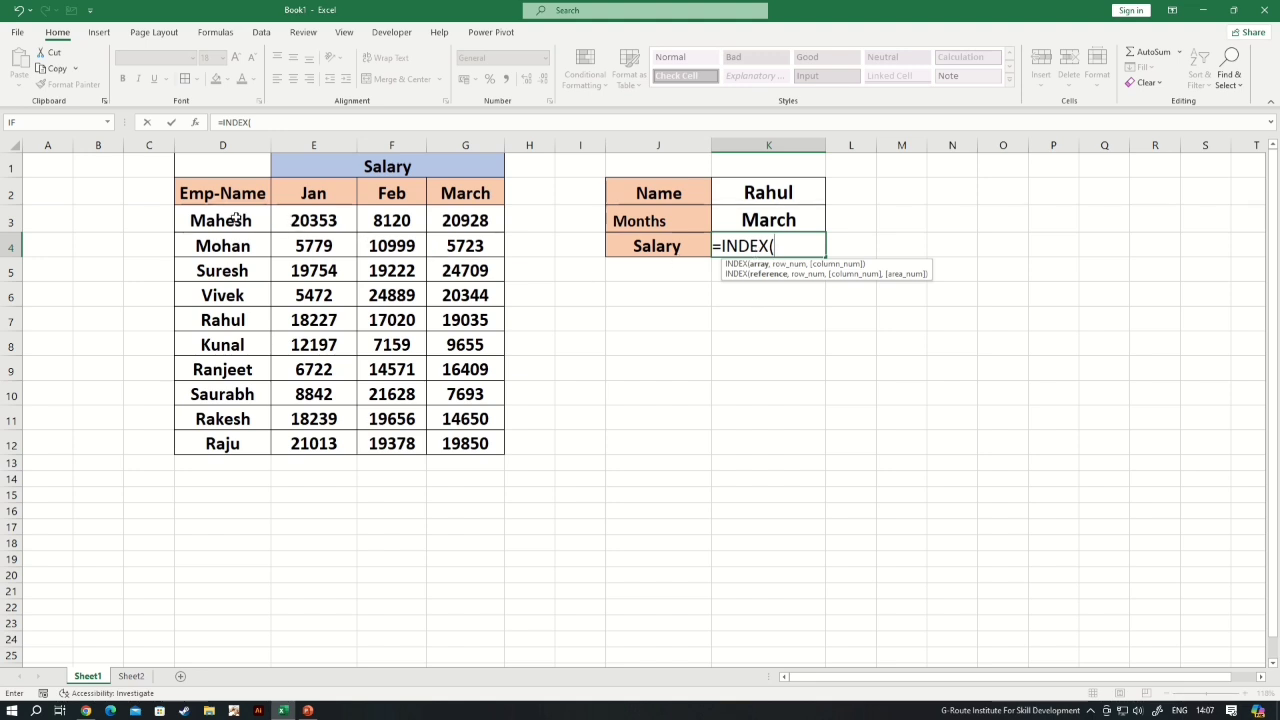
{"action": "left_click_drag", "start_coordinate": [289, 220], "coordinate": [487, 452]}
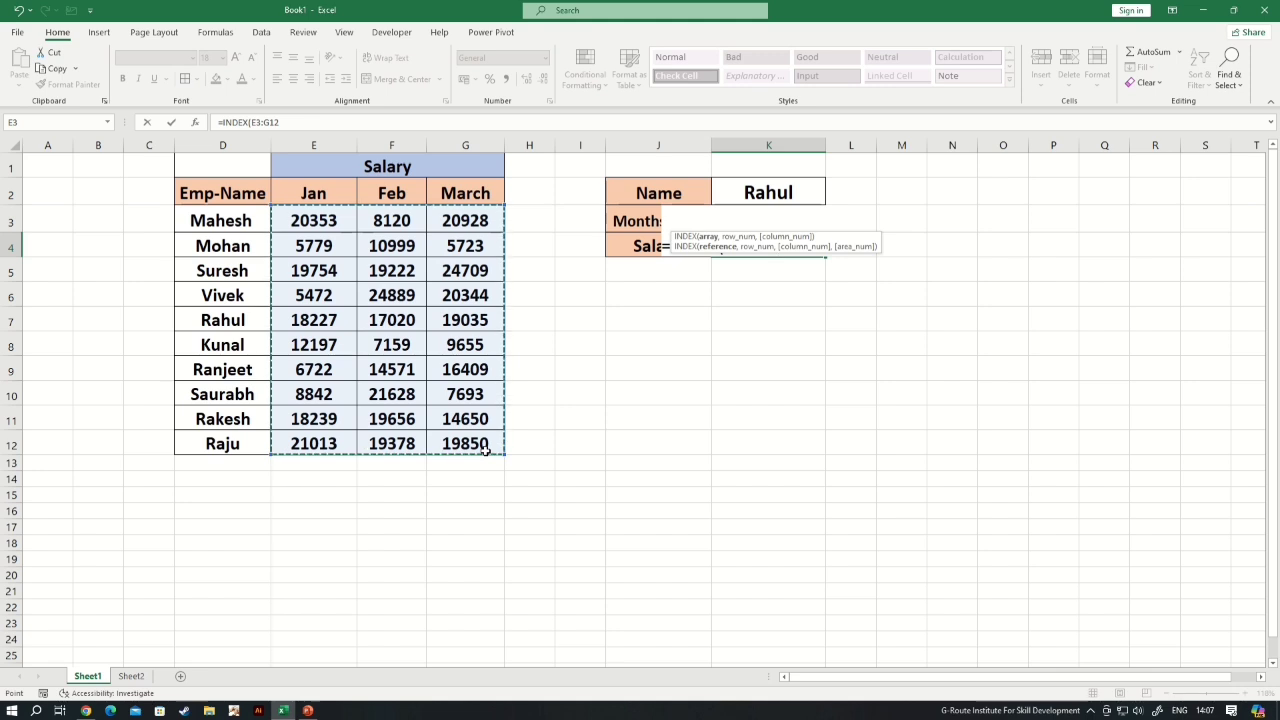
{"action": "type", "text": ","}
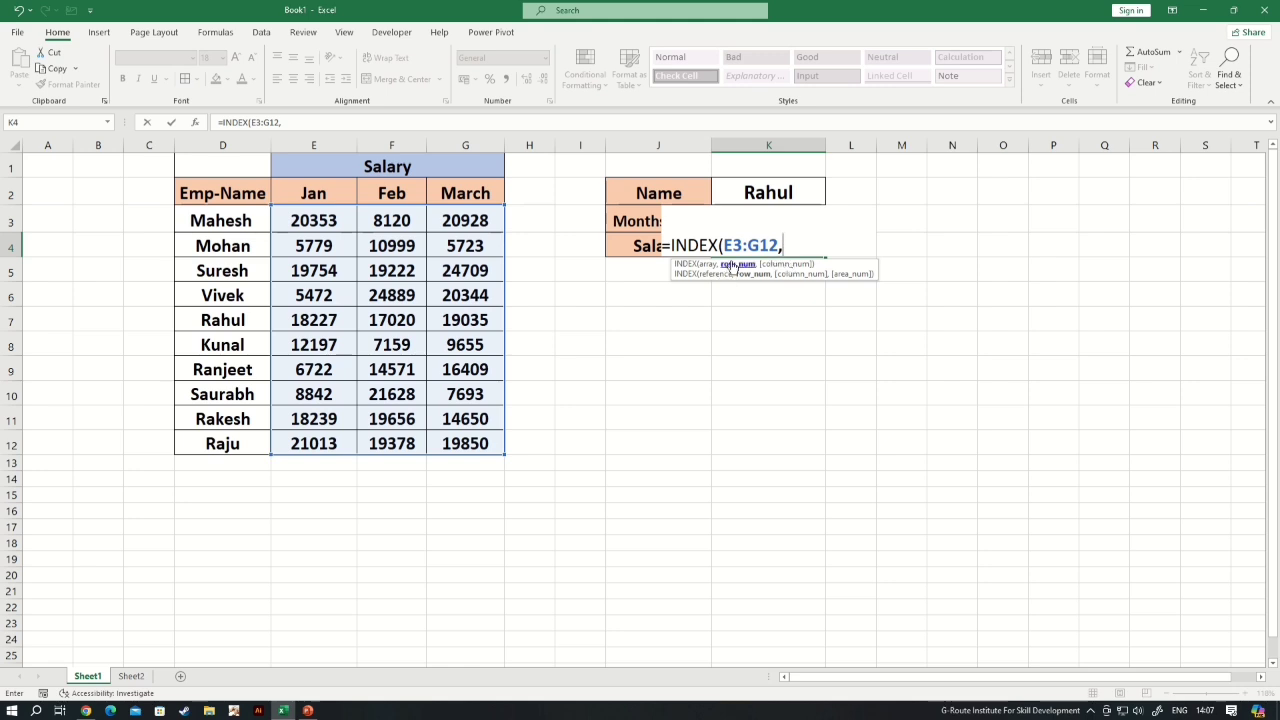
Add MATCH(K2,D3:D12,0) as the row number argument of the INDEX formula in K4.
{"action": "type", "text": "matc"}
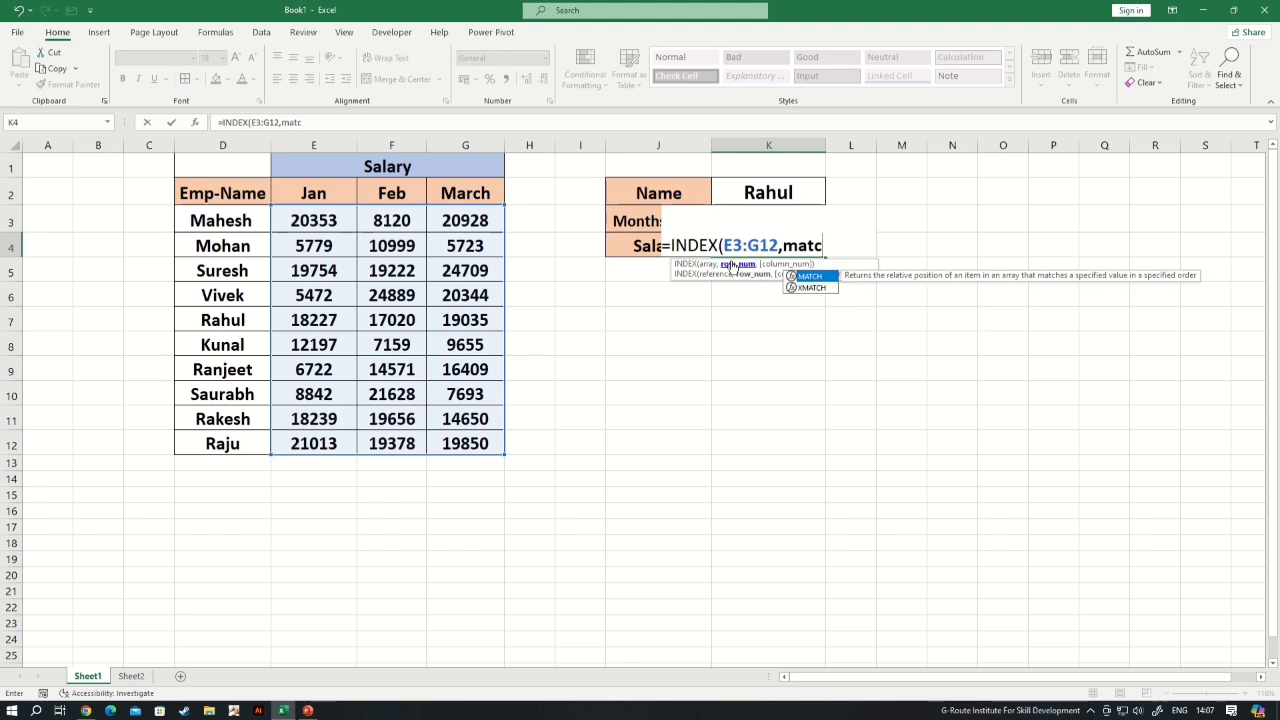
{"action": "key", "text": "Tab"}
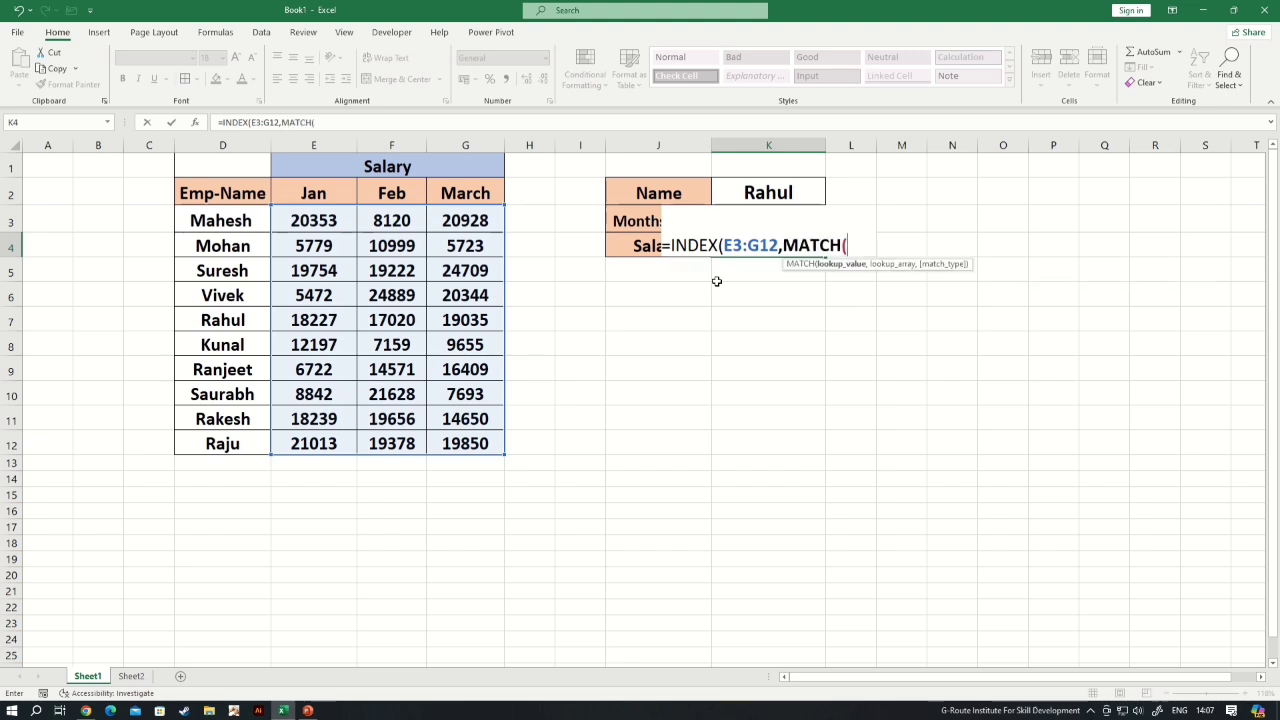
{"action": "left_click", "coordinate": [769, 192]}
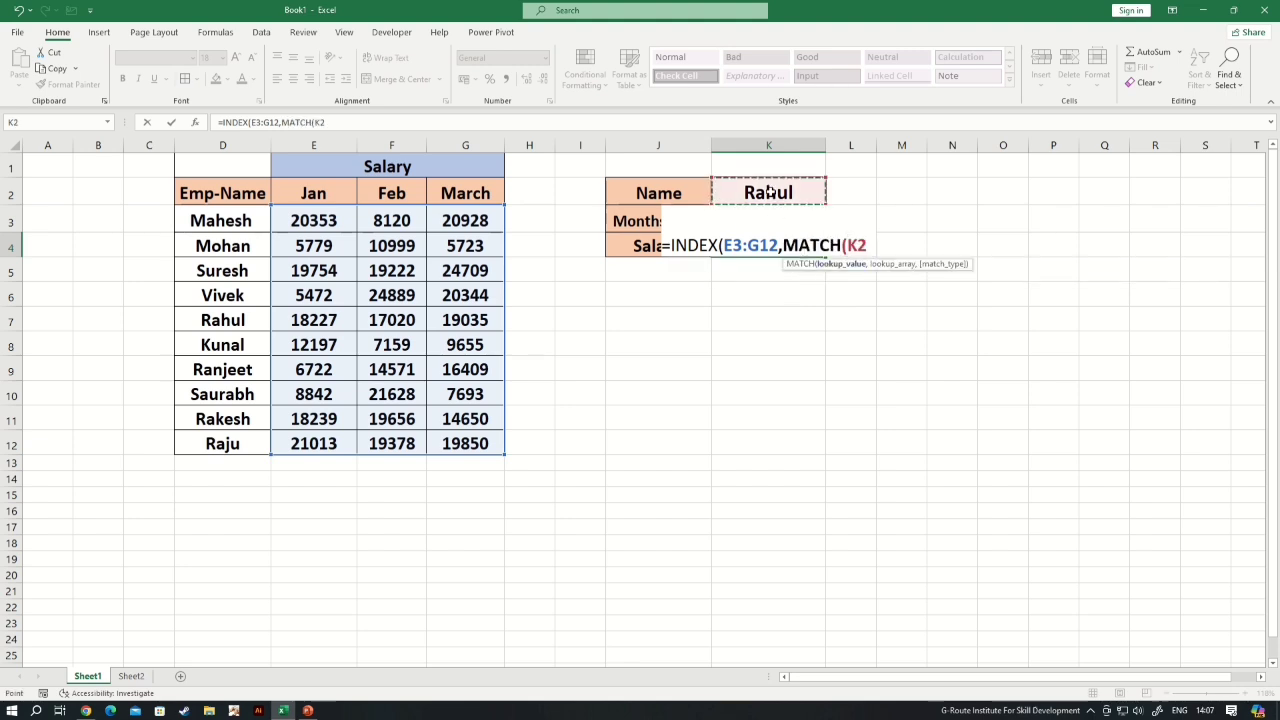
{"action": "type", "text": ","}
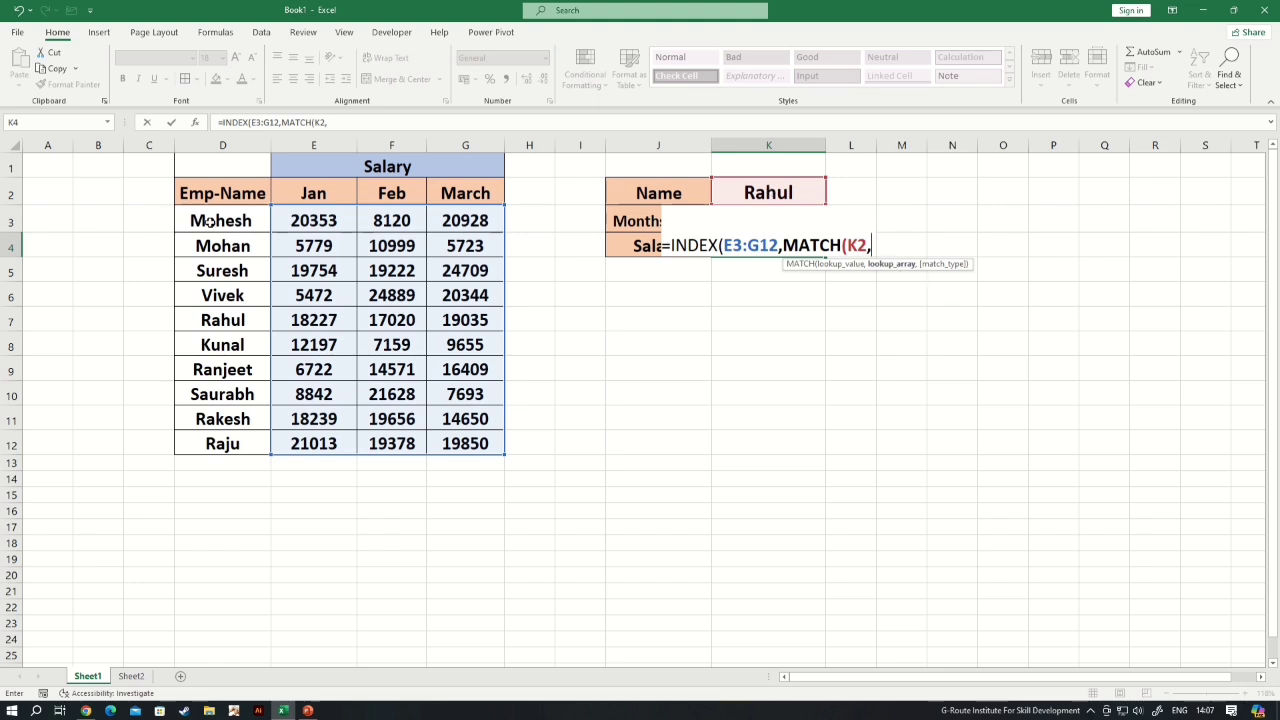
{"action": "left_click_drag", "start_coordinate": [209, 221], "coordinate": [218, 441]}
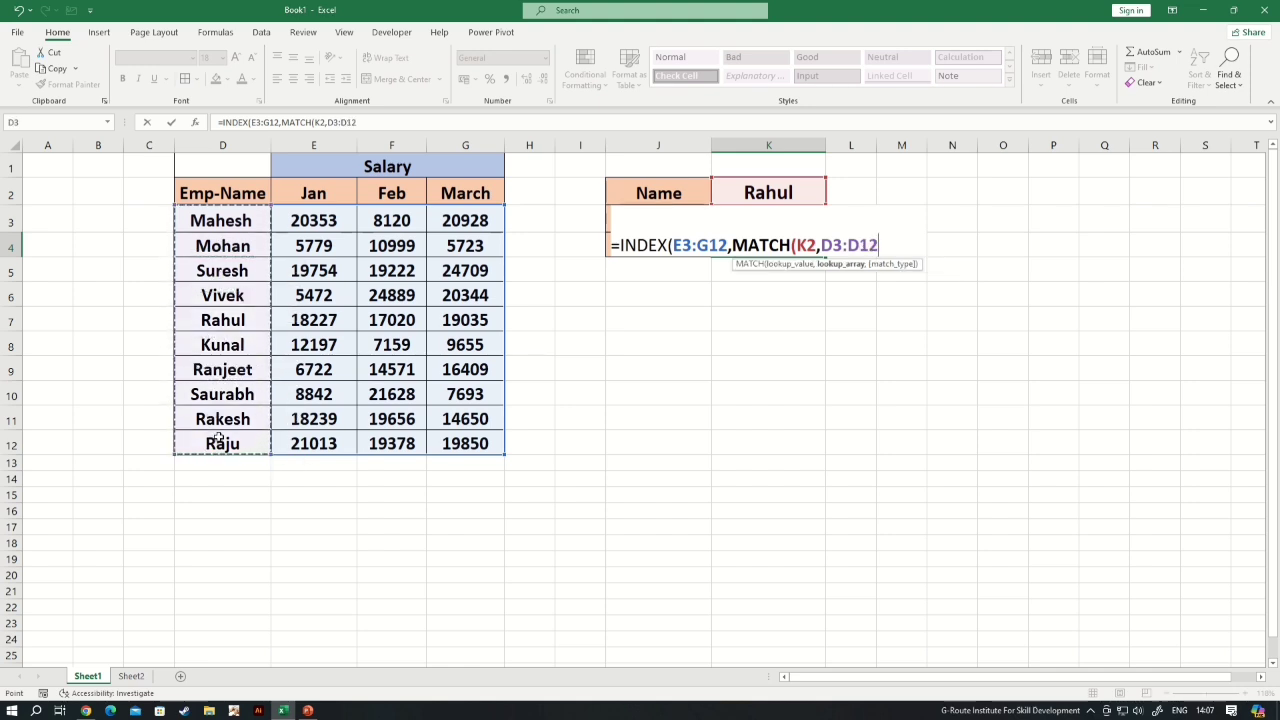
{"action": "type", "text": ",0)"}
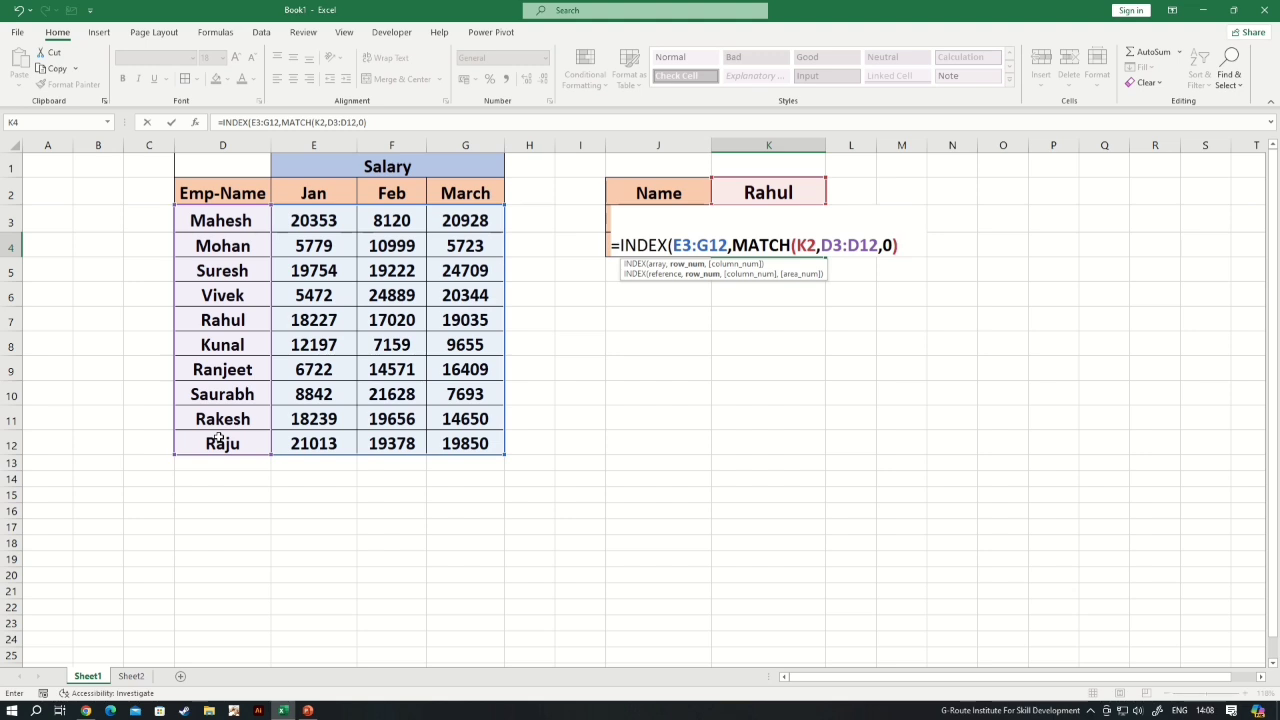
{"action": "type", "text": ","}
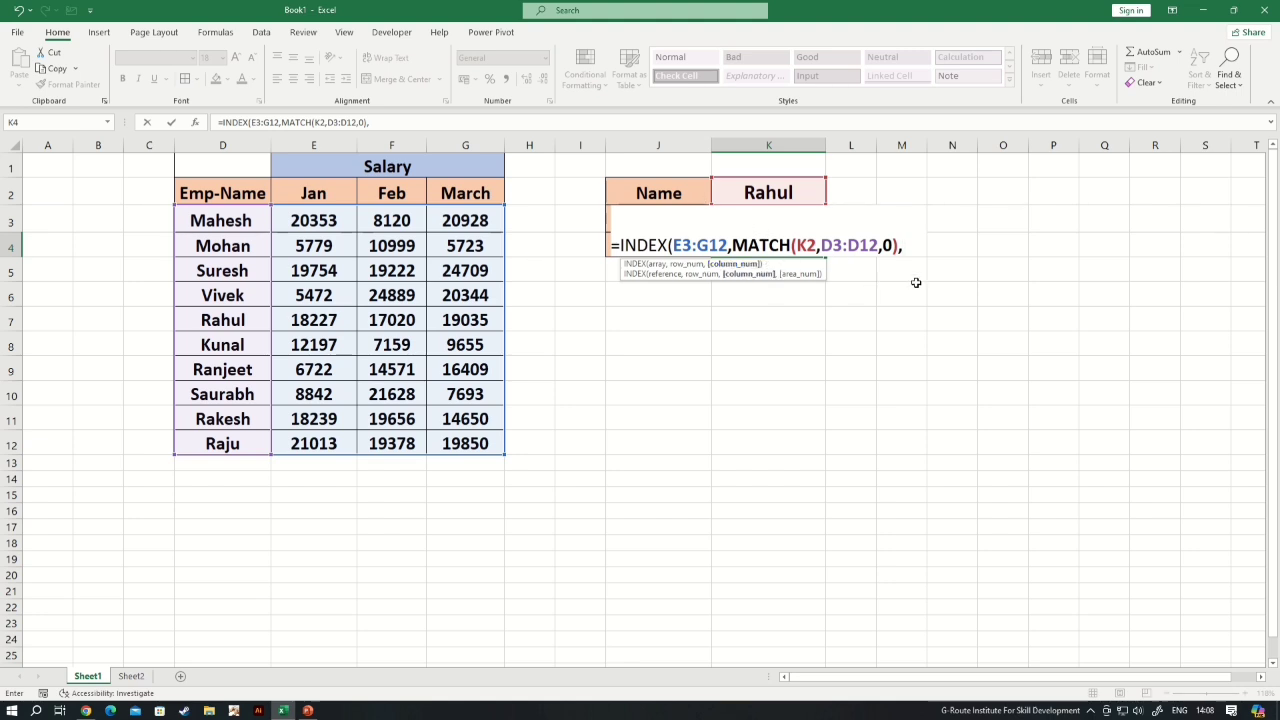
Add MATCH(K3,E2:G2,0) as the column number argument and complete the INDEX formula in K4.
{"action": "type", "text": "ma"}
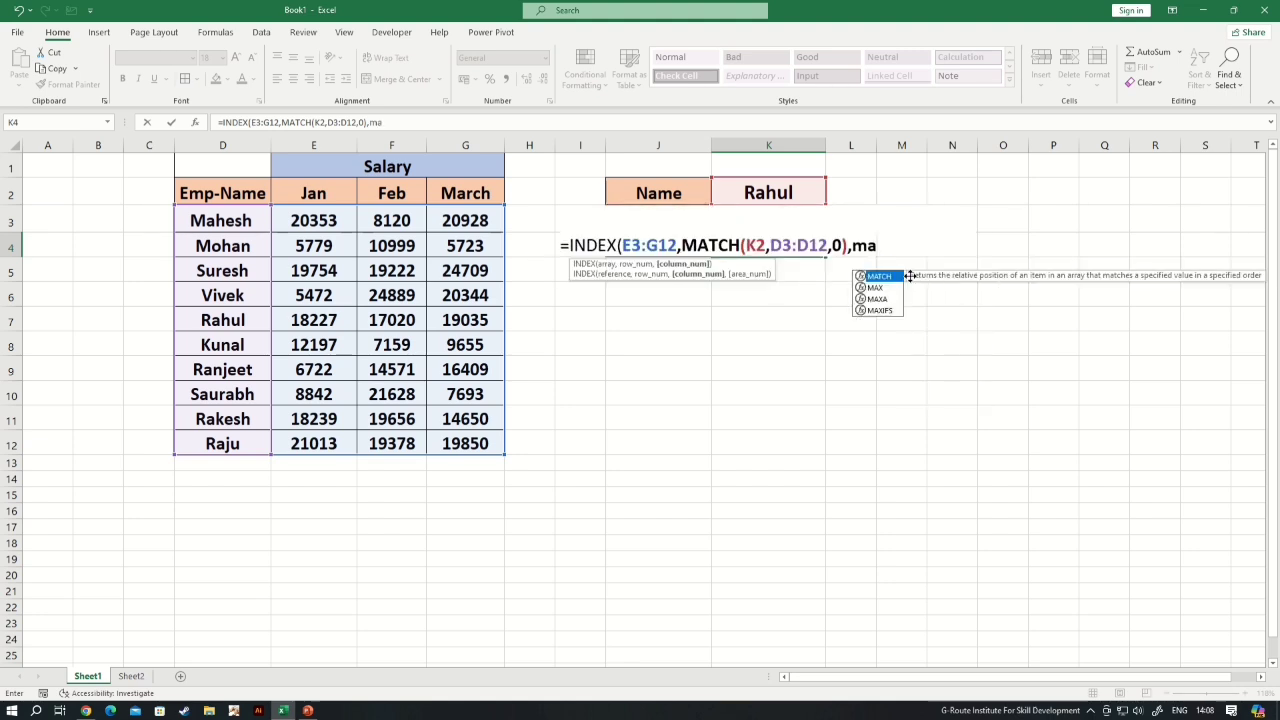
{"action": "key", "text": "Tab"}
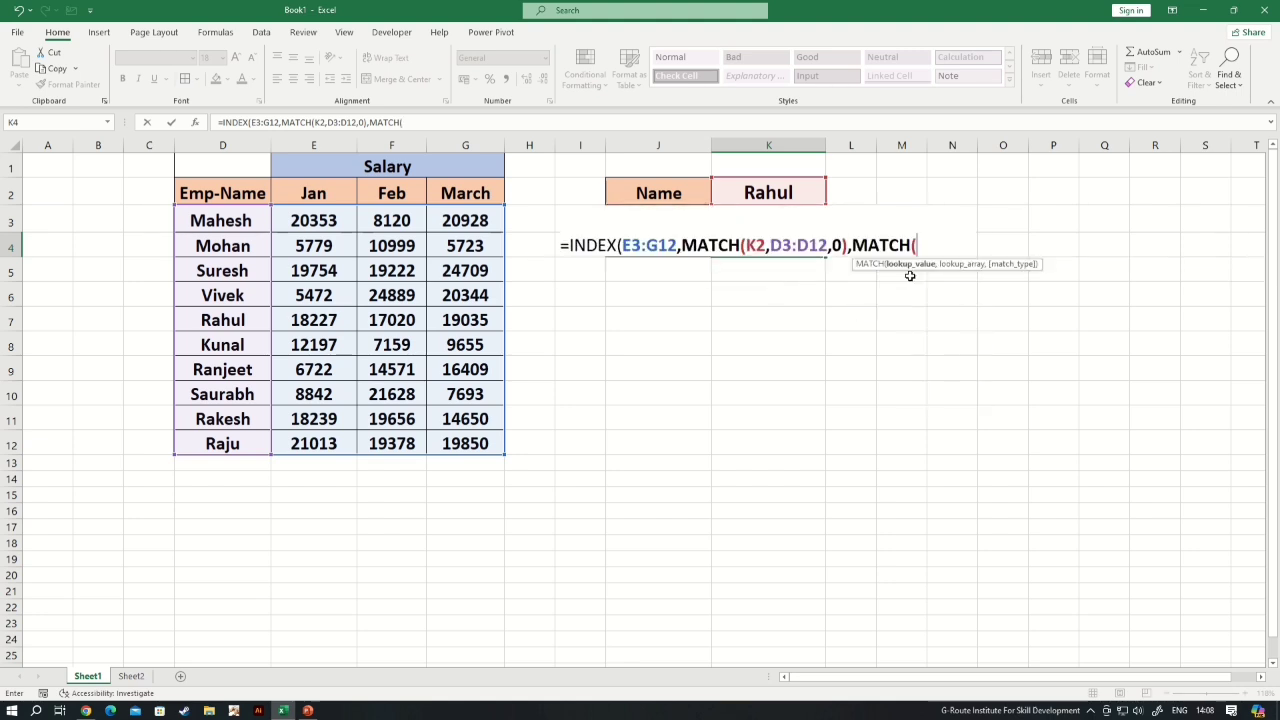
{"action": "left_click", "coordinate": [772, 192]}
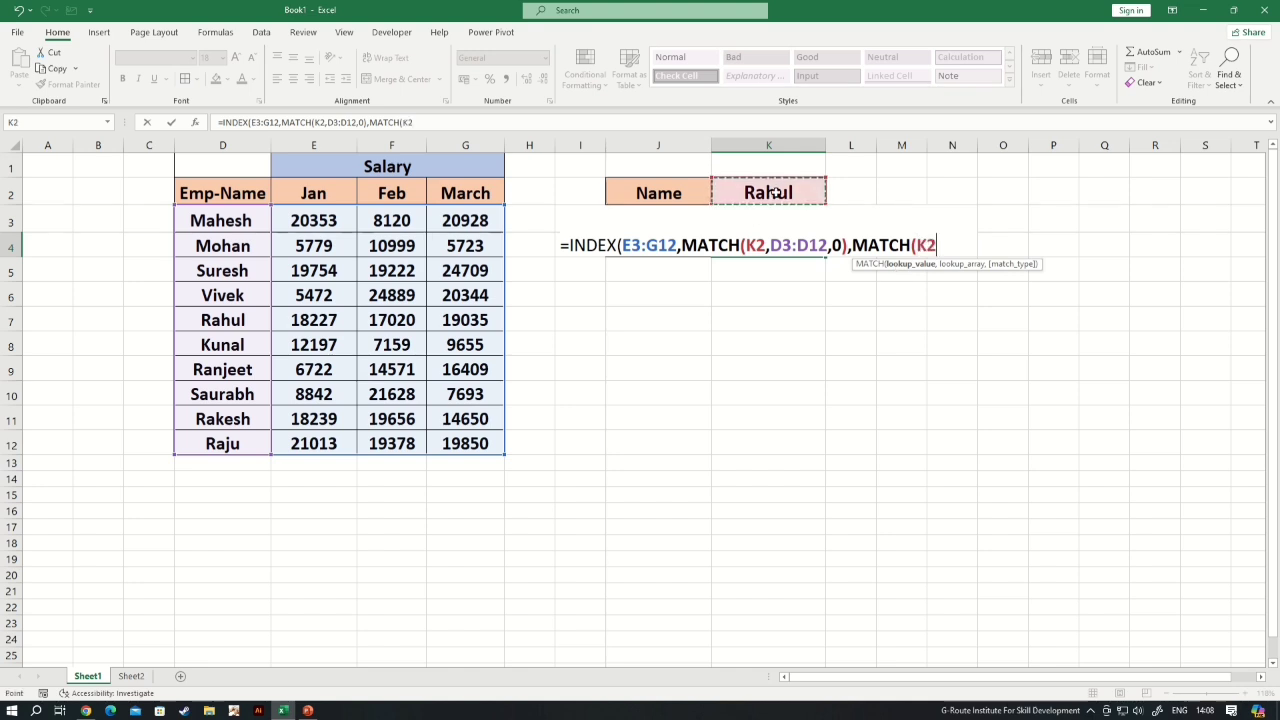
{"action": "key", "text": "Down"}
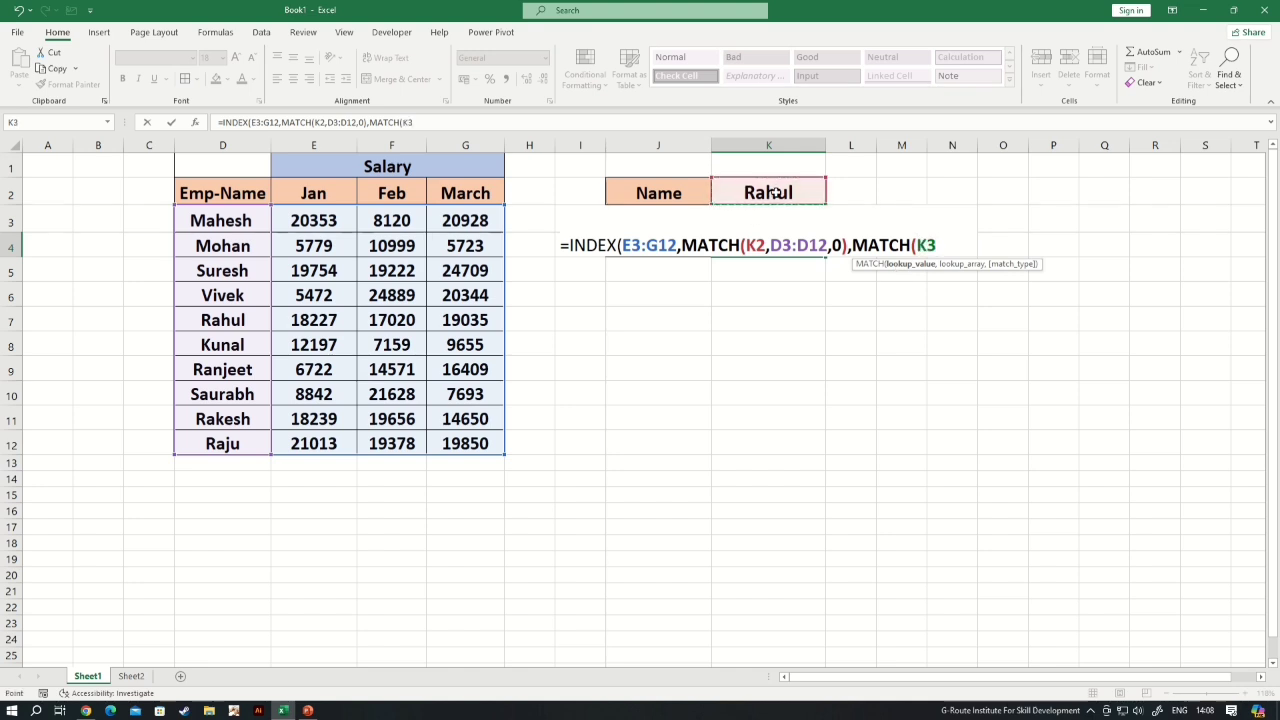
{"action": "type", "text": ","}
{"action": "left_click_drag", "start_coordinate": [316, 193], "coordinate": [462, 198]}
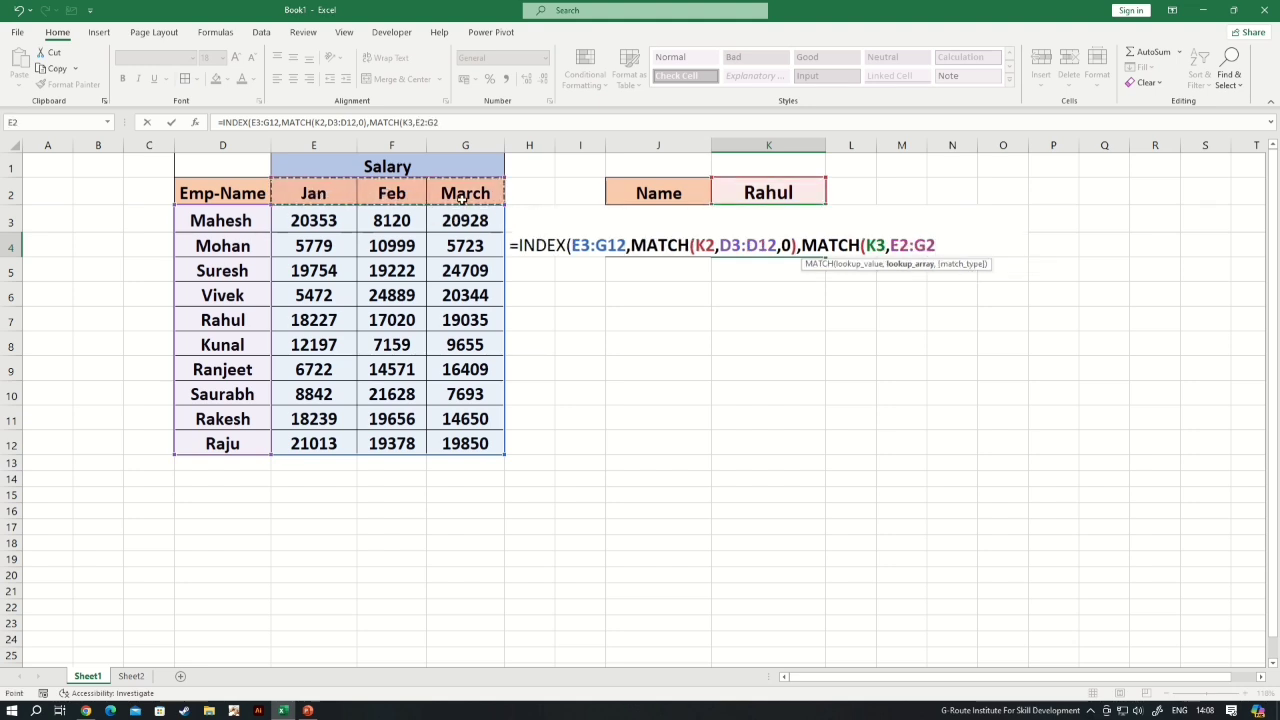
{"action": "type", "text": ","}
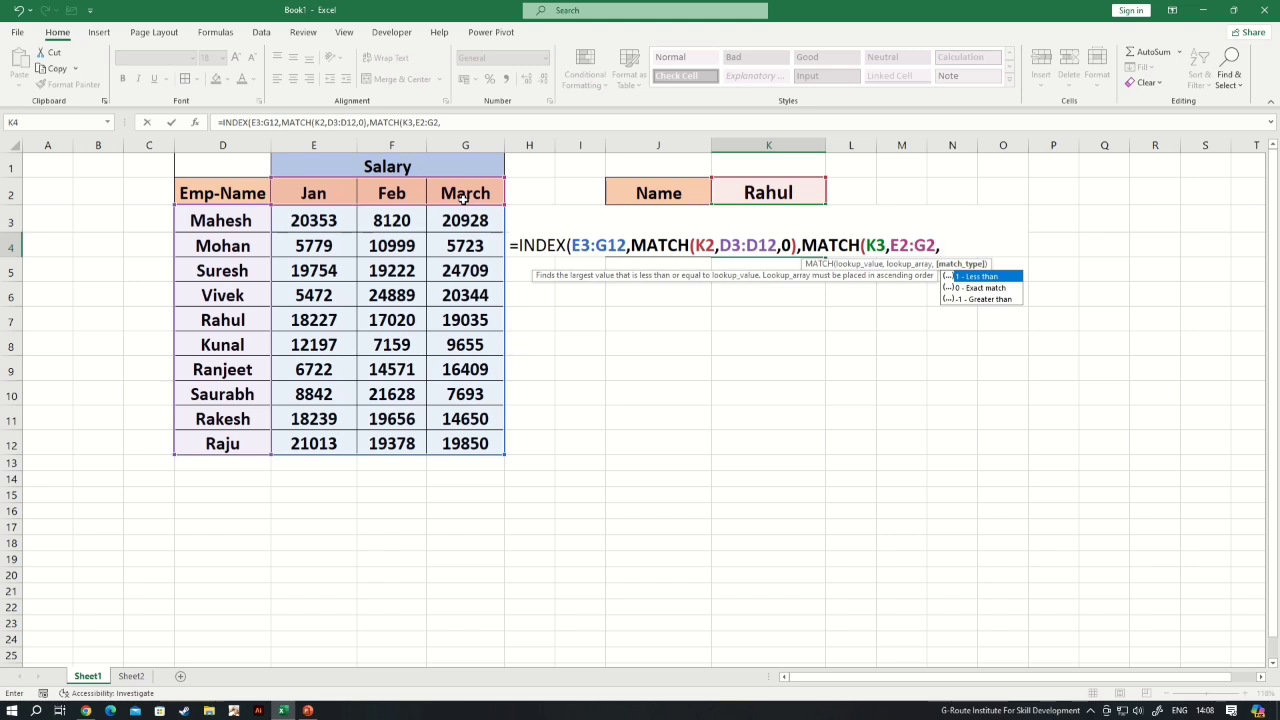
{"action": "type", "text": "0)"}
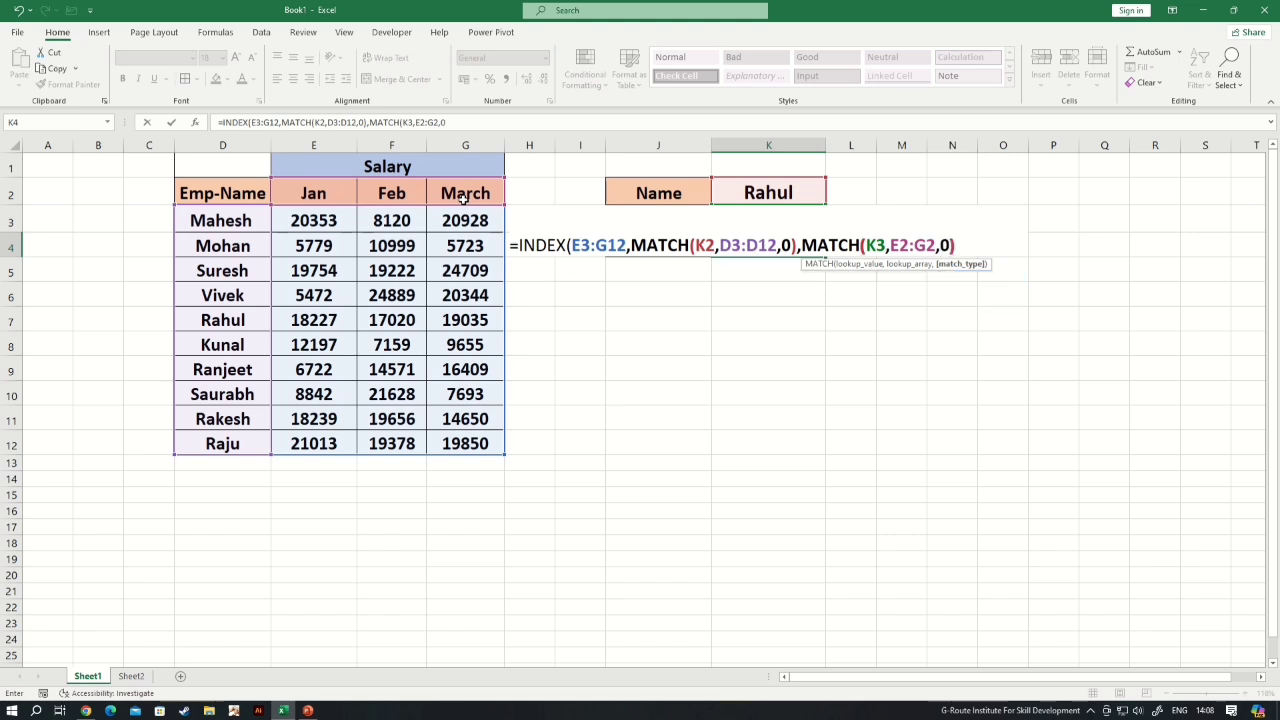
{"action": "key", "text": "Return"}
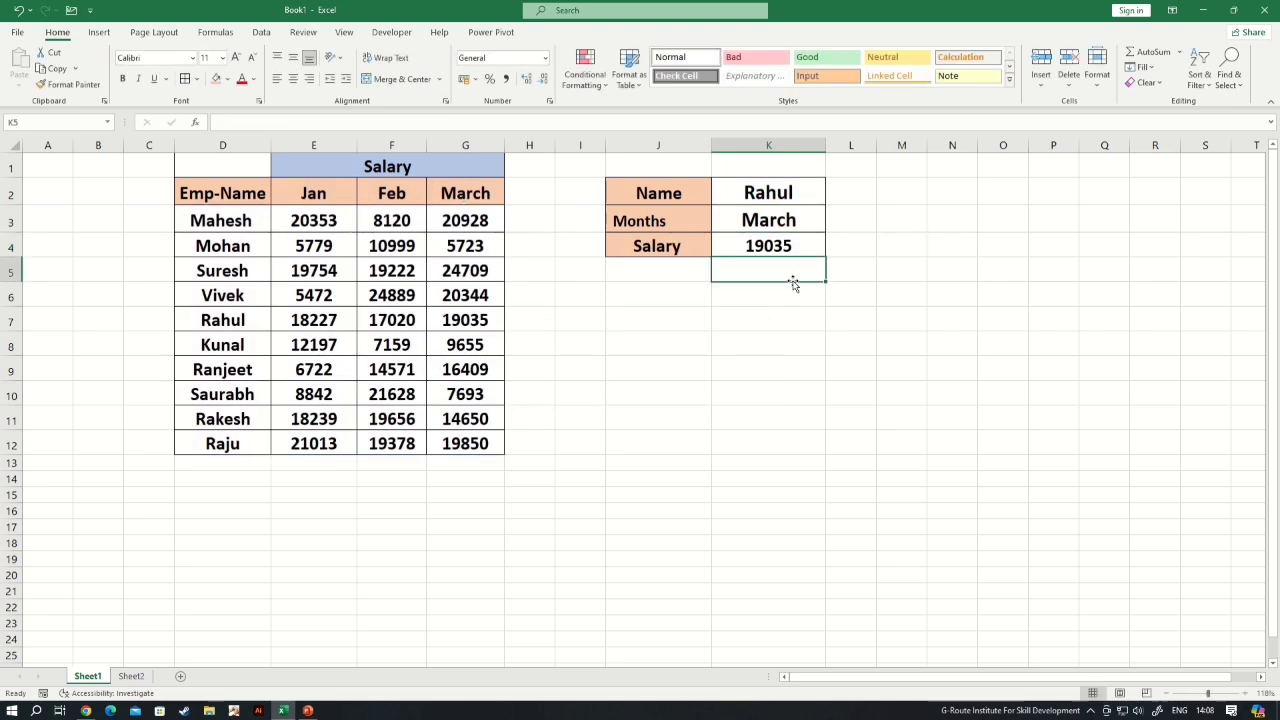
Test the salary lookup by setting the month in K3 to Jan and finally to Feb.
{"action": "left_click", "coordinate": [778, 245]}
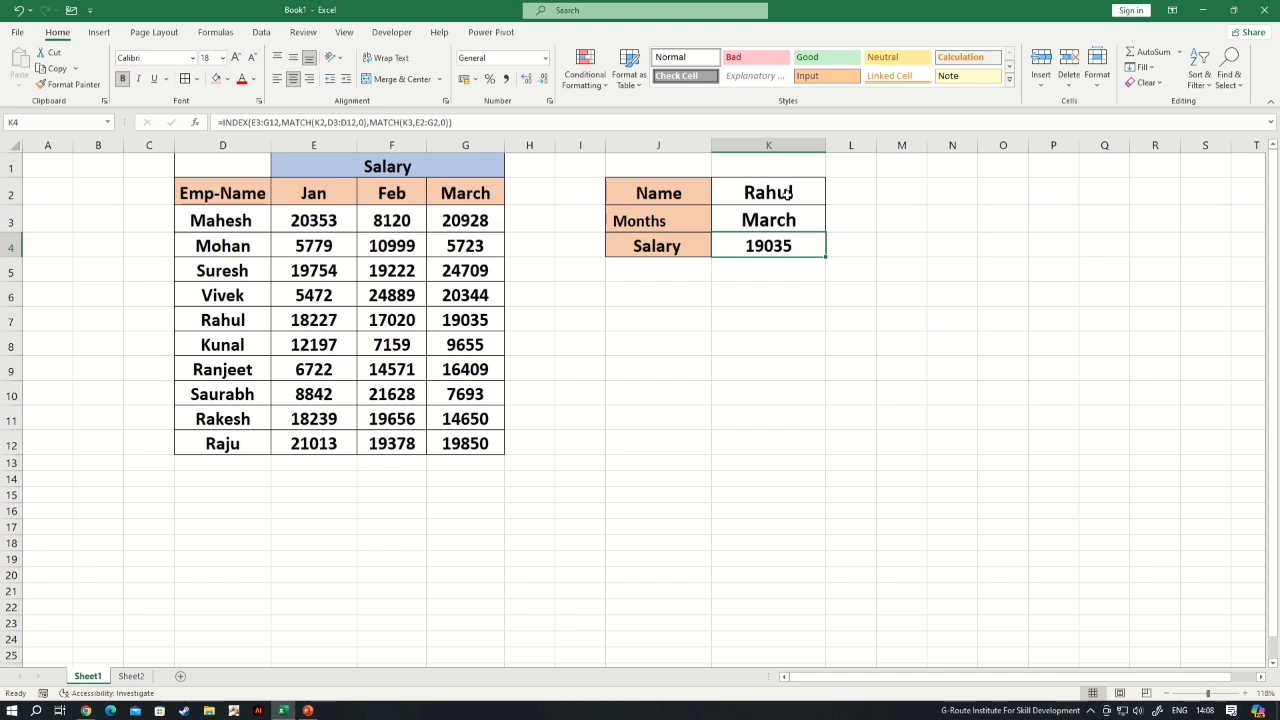
{"action": "left_click", "coordinate": [808, 221]}
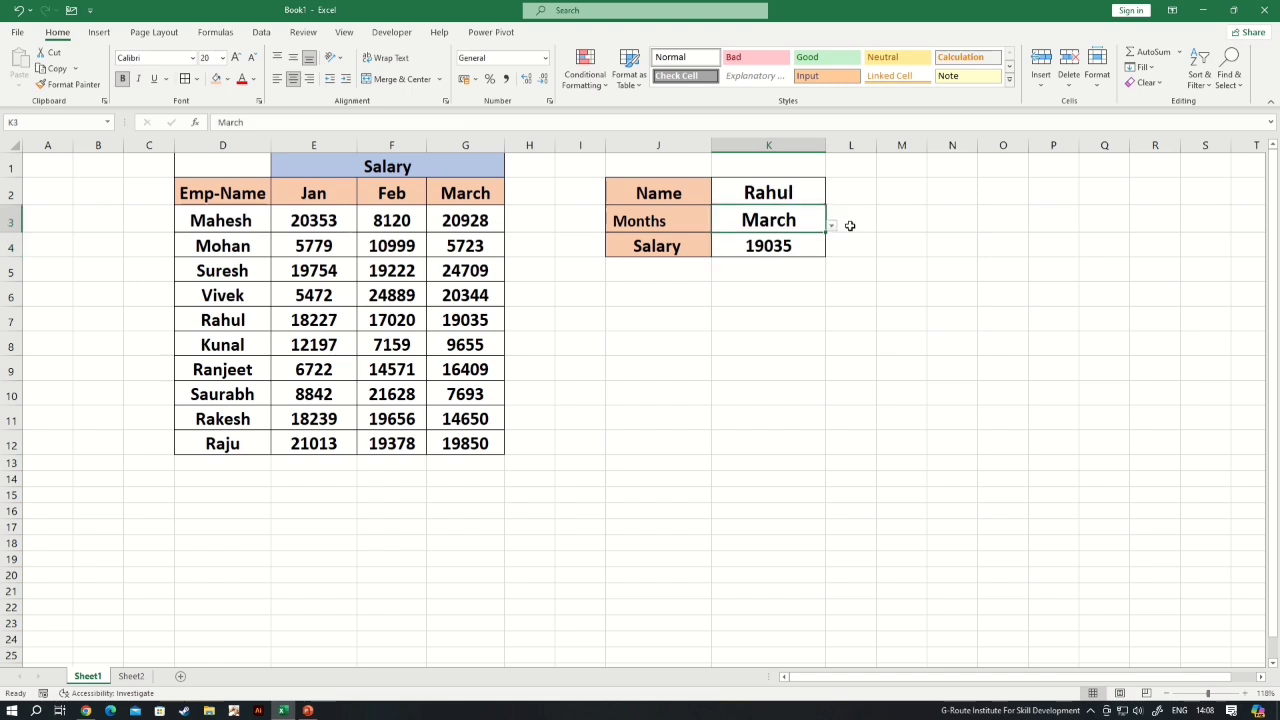
{"action": "left_click", "coordinate": [831, 226]}
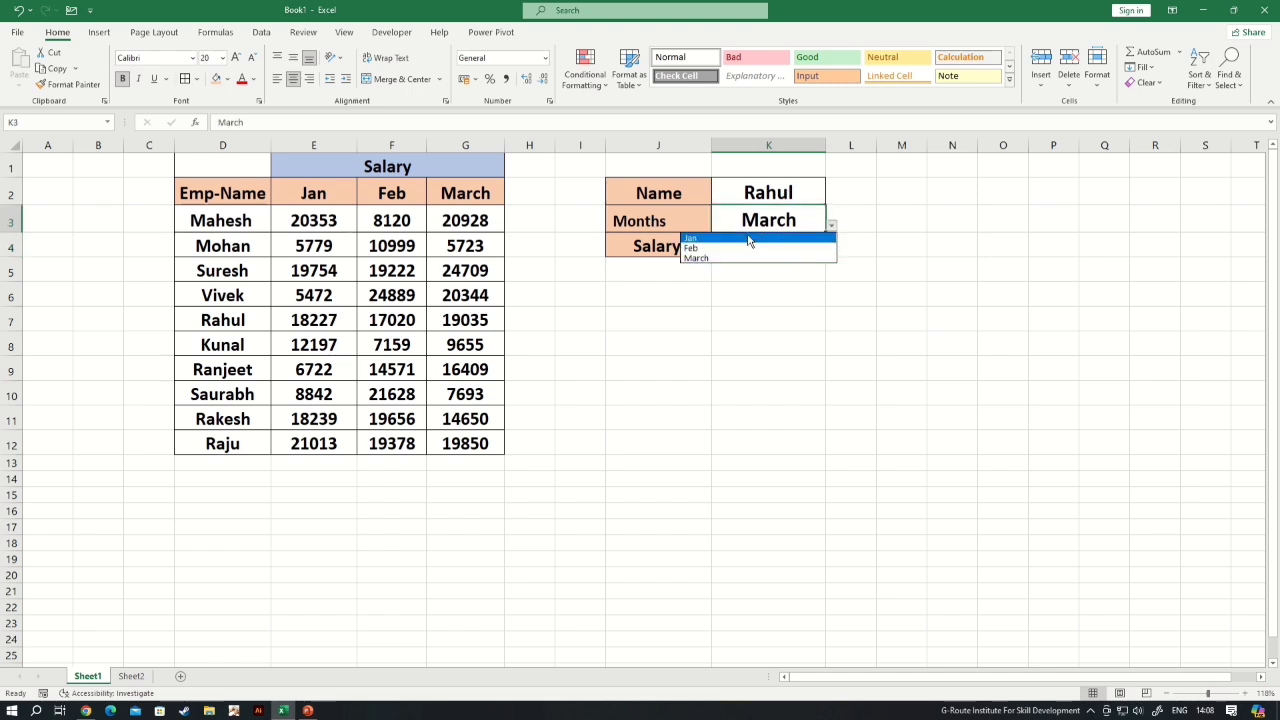
{"action": "left_click", "coordinate": [748, 236]}
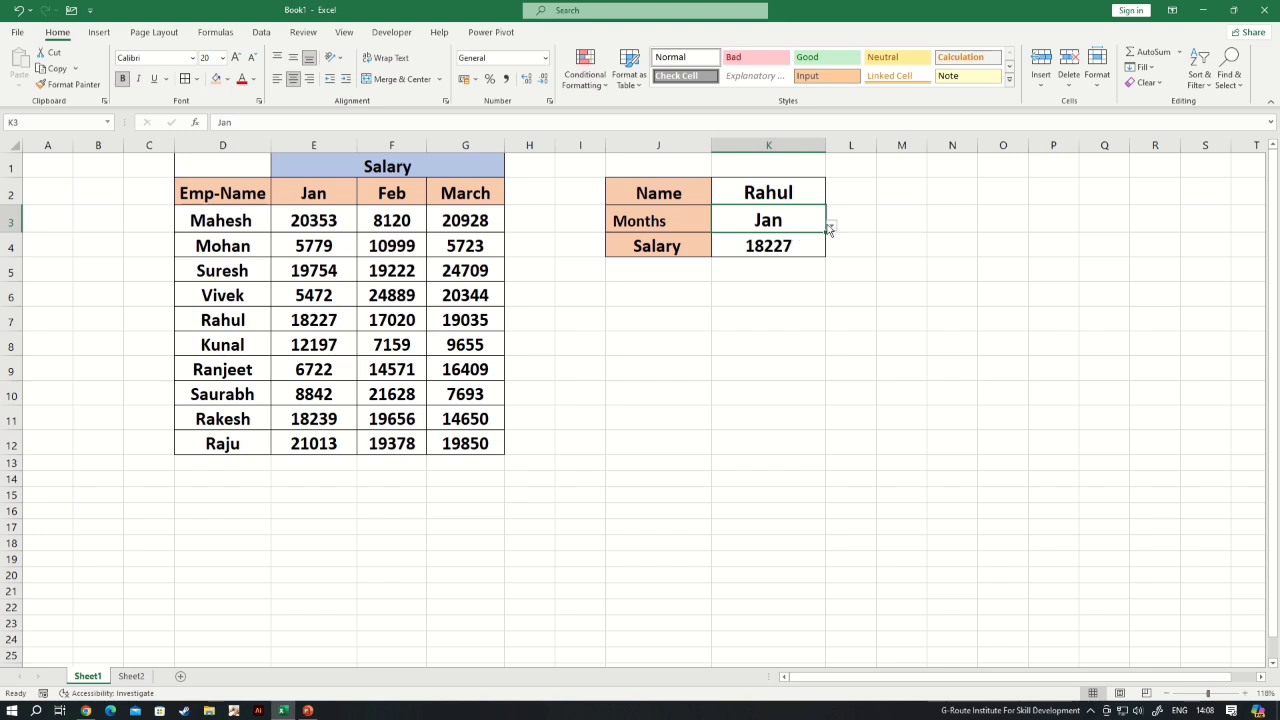
{"action": "left_click", "coordinate": [831, 226]}
{"action": "left_click", "coordinate": [740, 247]}
Test the lookup by choosing the fourth and finally the seventh employee name of the salary table in K2.
{"action": "left_click", "coordinate": [788, 190]}
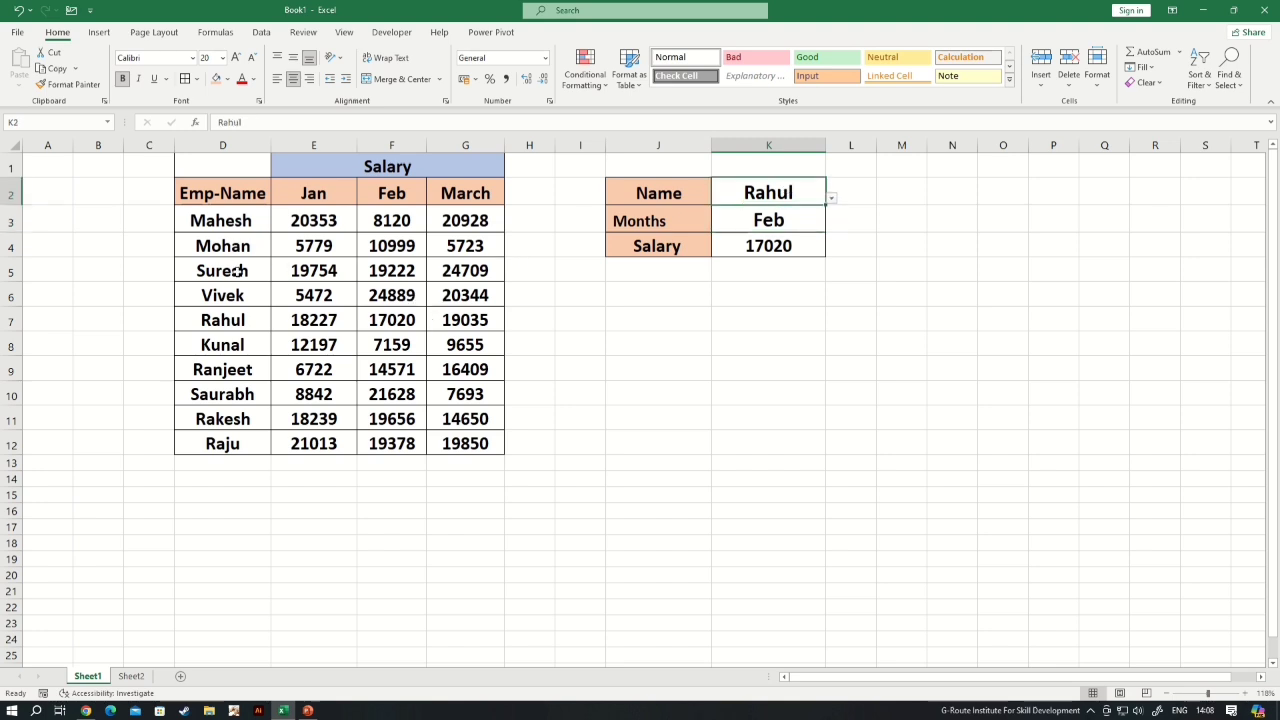
{"action": "left_click", "coordinate": [831, 197]}
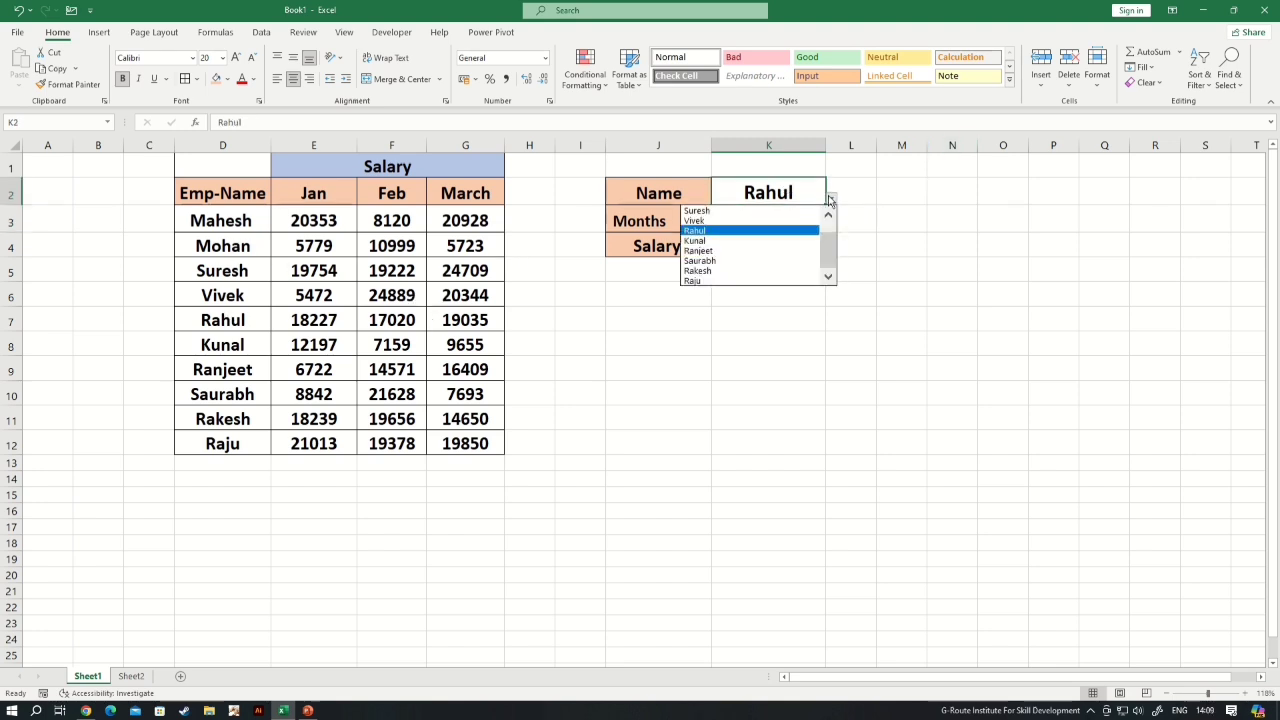
{"action": "left_click", "coordinate": [733, 221]}
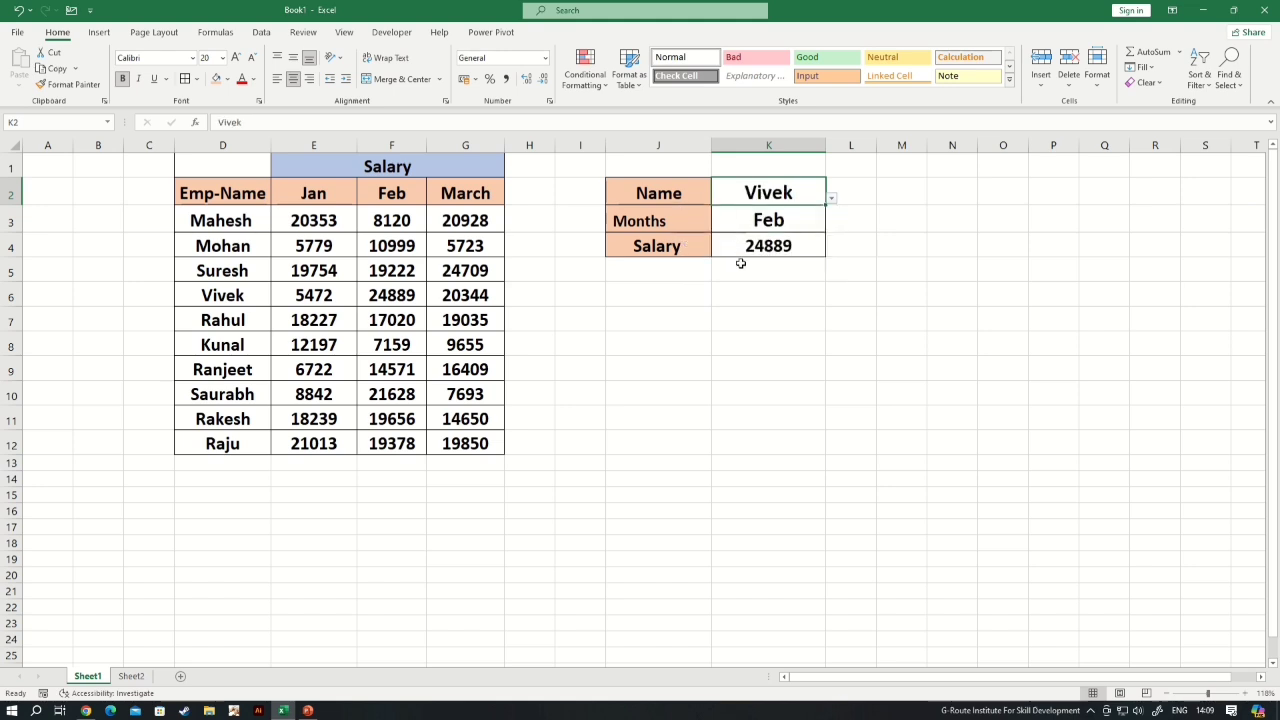
{"action": "left_click", "coordinate": [831, 198]}
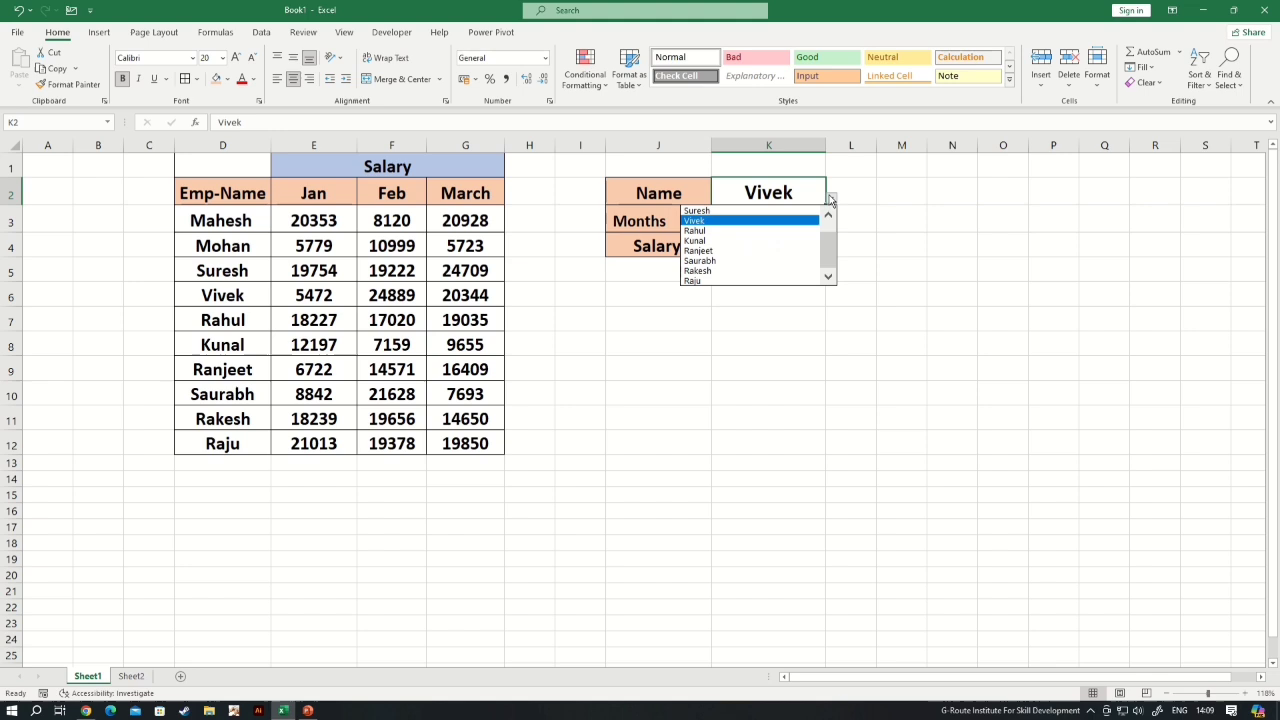
{"action": "left_click", "coordinate": [736, 251]}
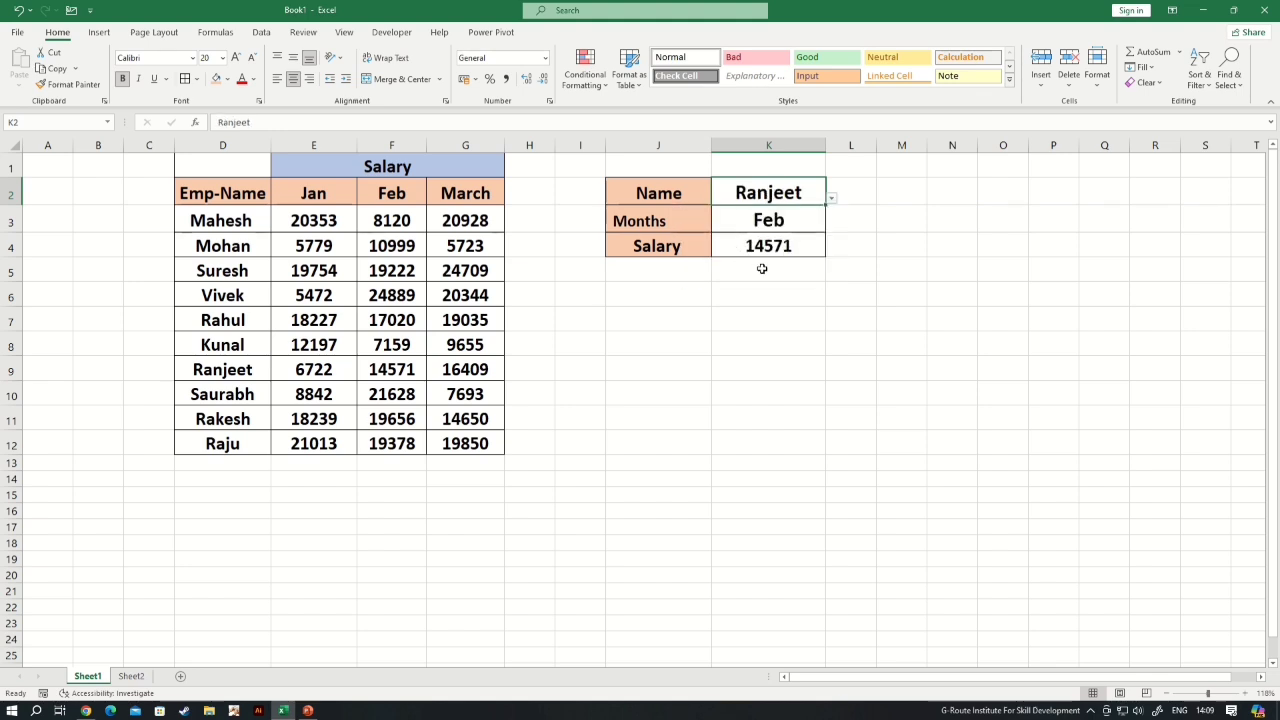